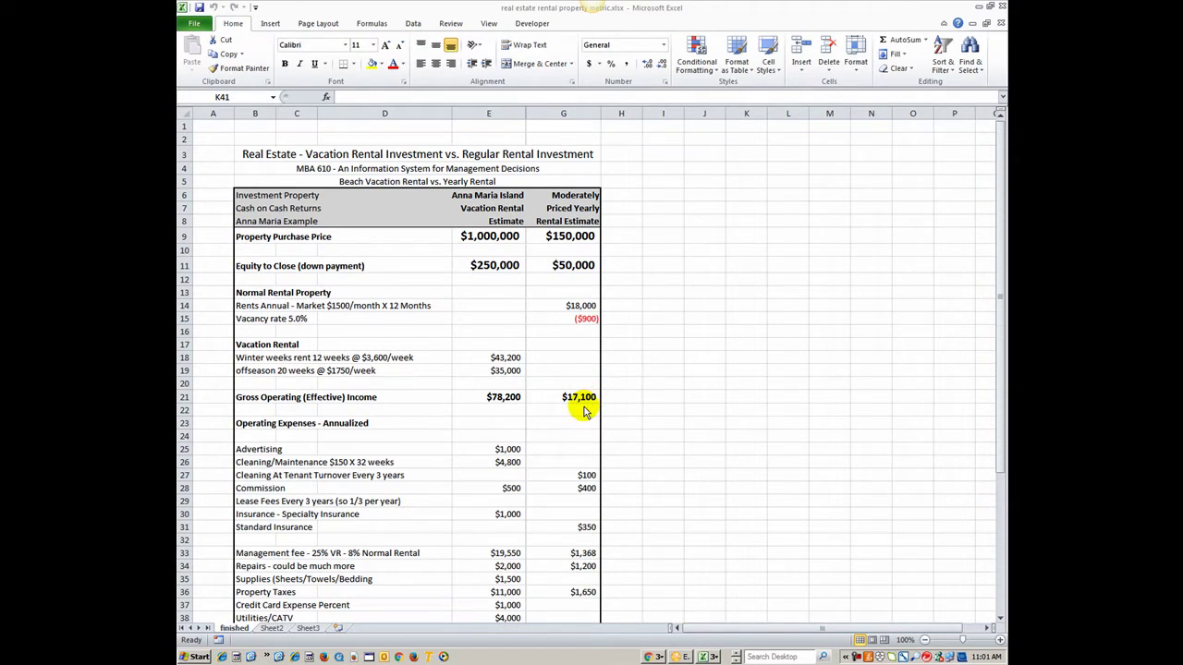
click(324, 436)
scroll(325, 434, down, 1)
scroll(325, 434, down, 1)
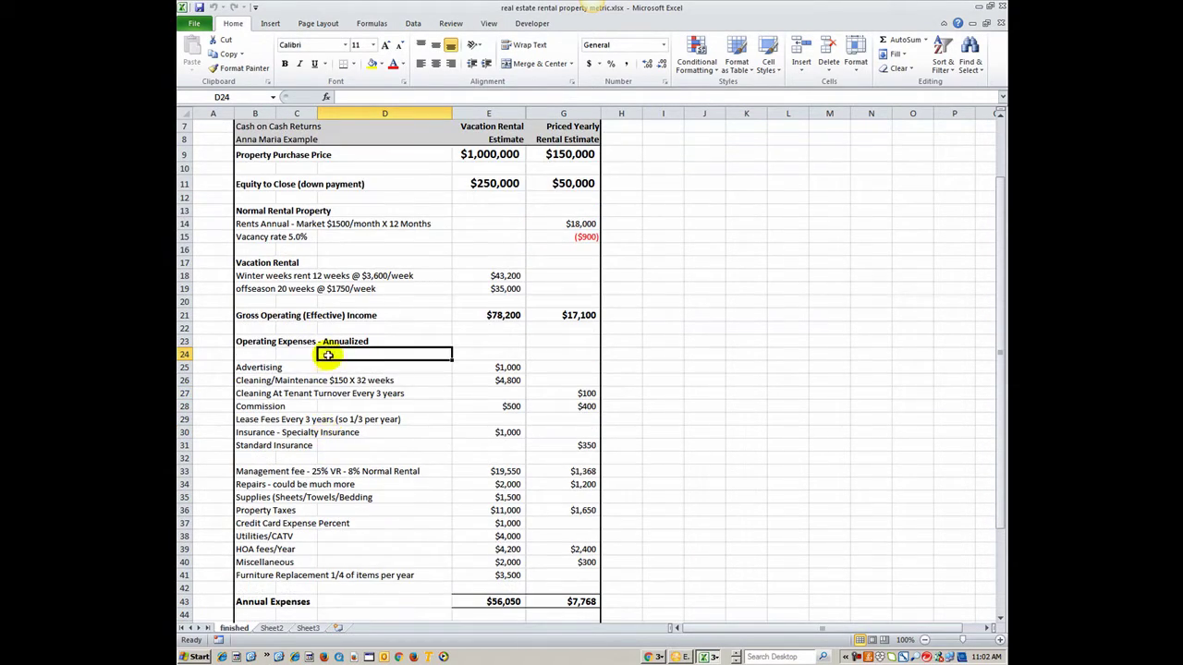
click(310, 368)
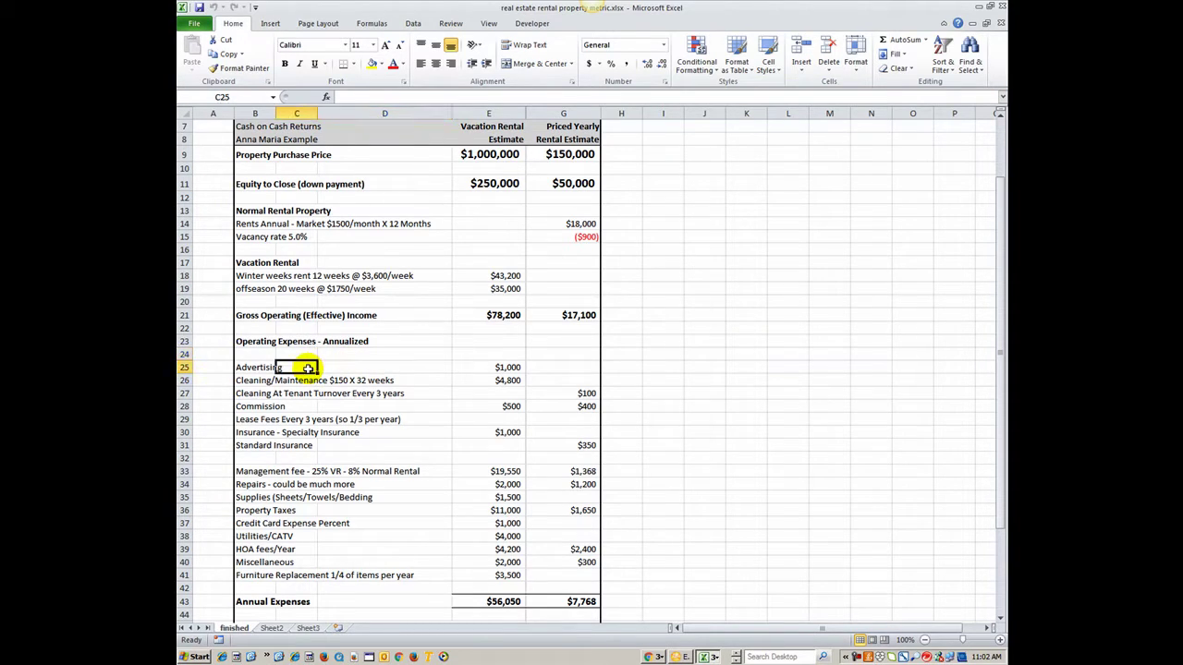
click(477, 368)
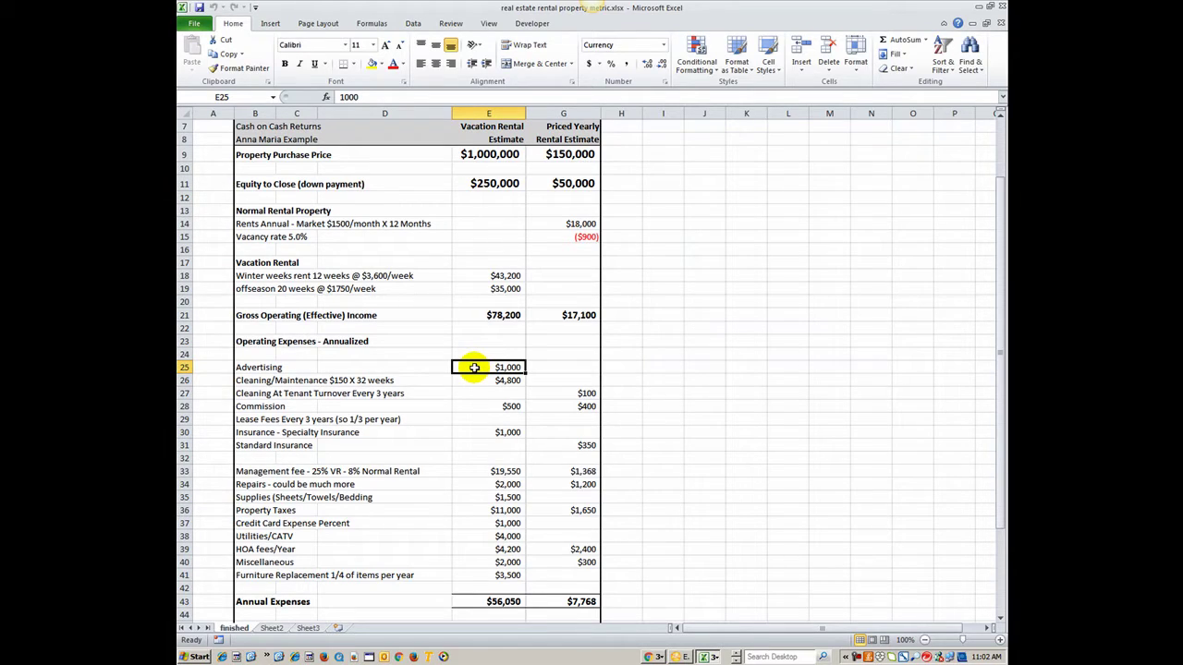
click(462, 381)
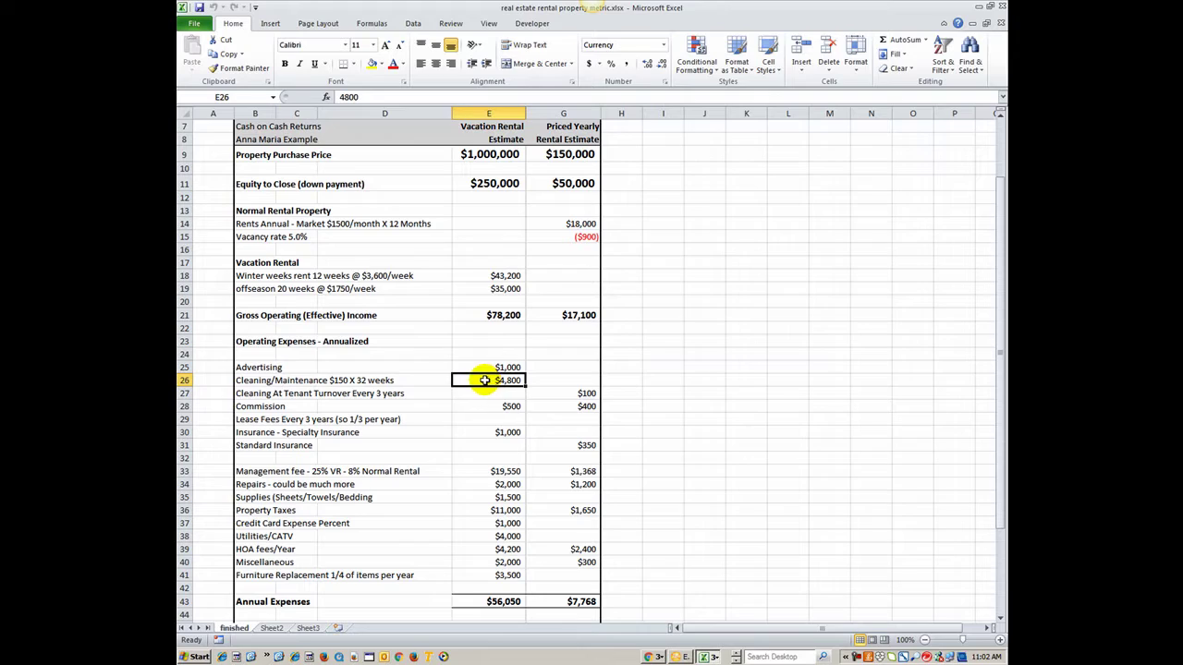
click(407, 396)
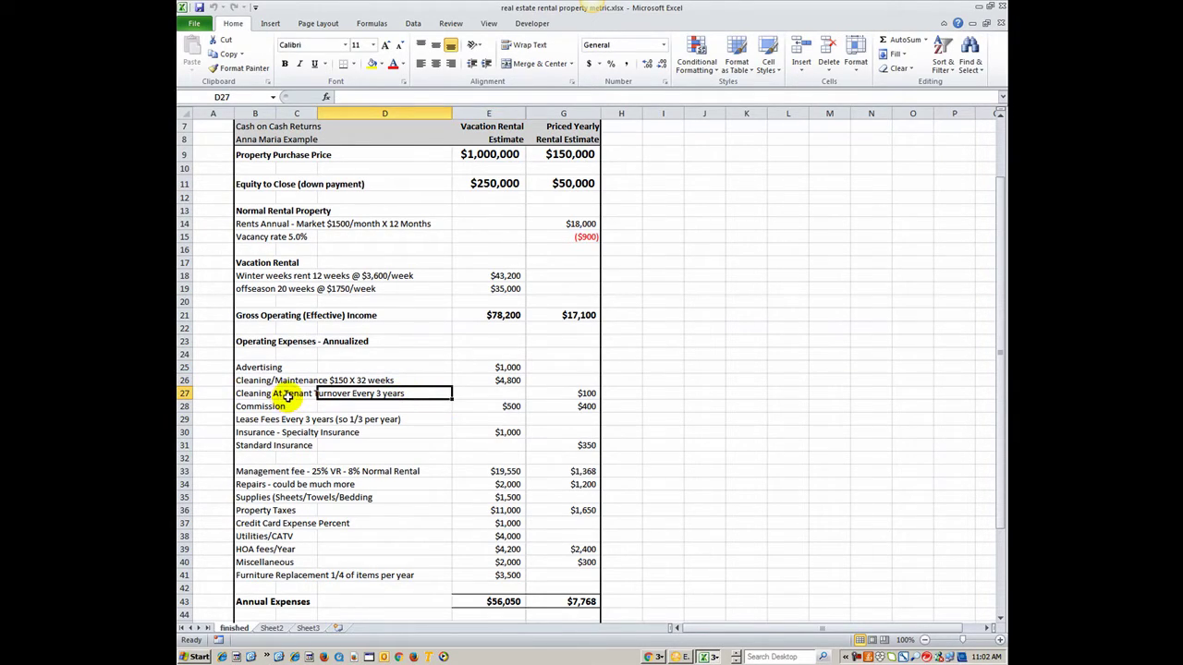
click(569, 394)
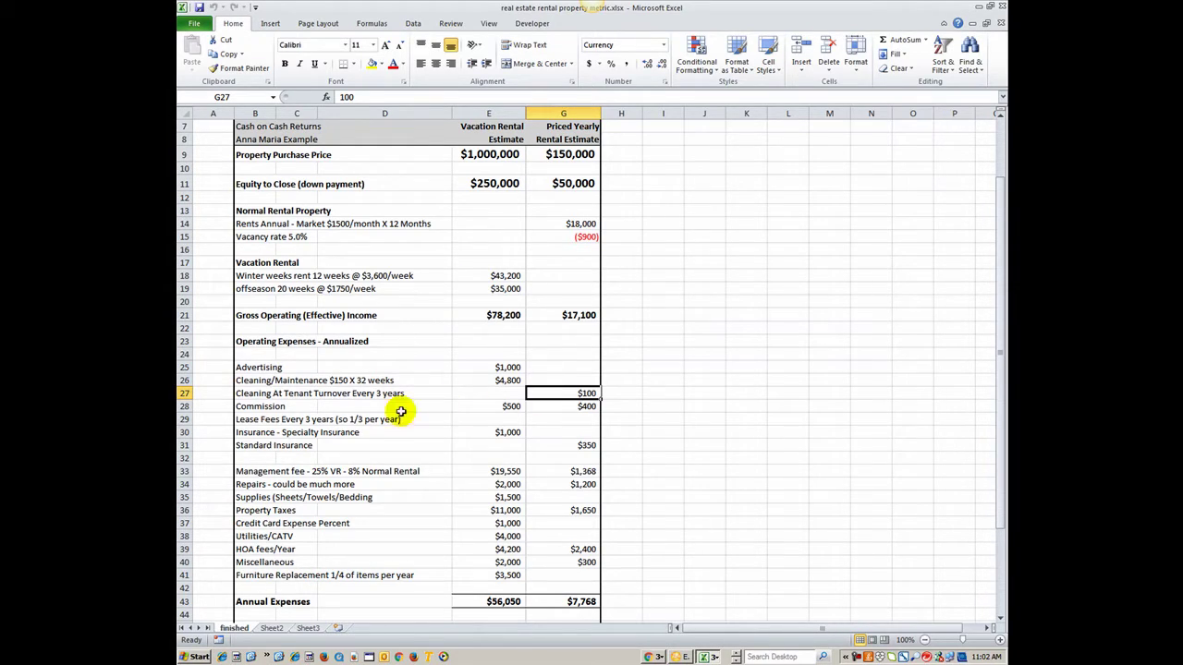
click(307, 407)
click(466, 403)
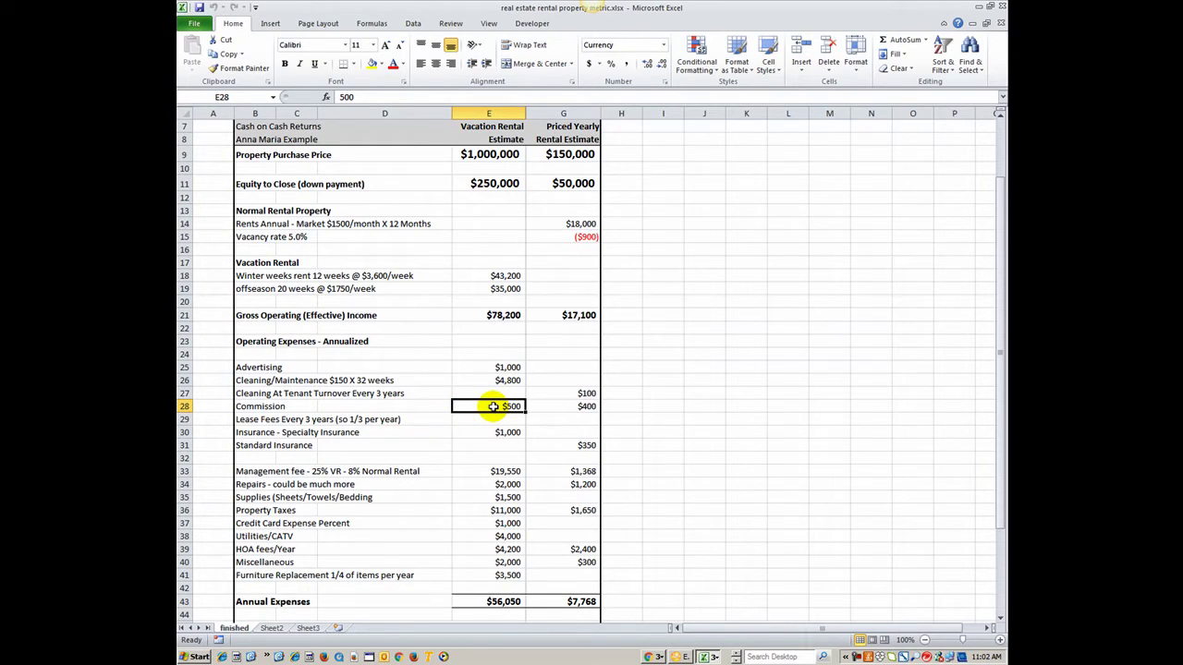
click(559, 408)
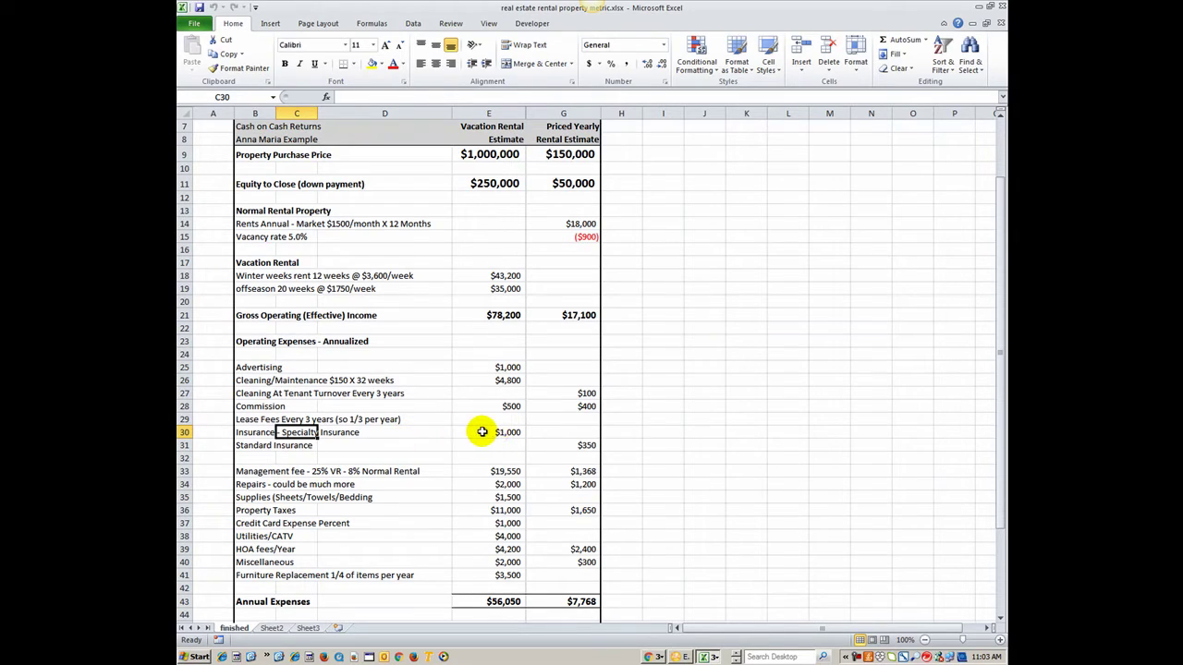
click(478, 432)
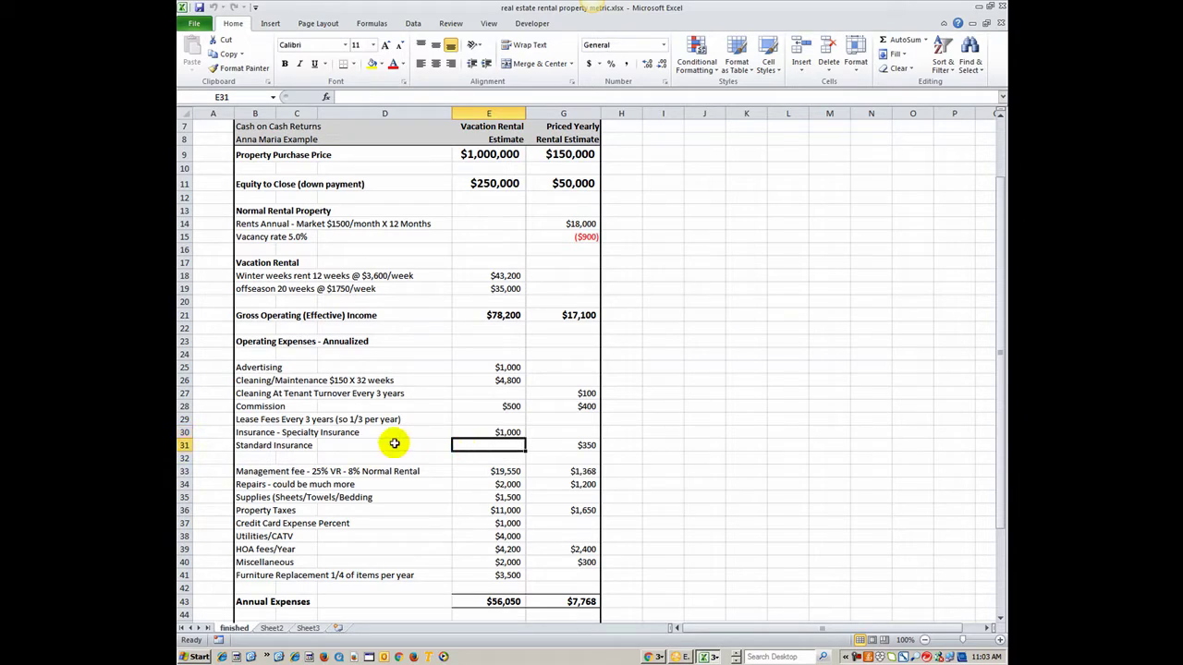
click(573, 444)
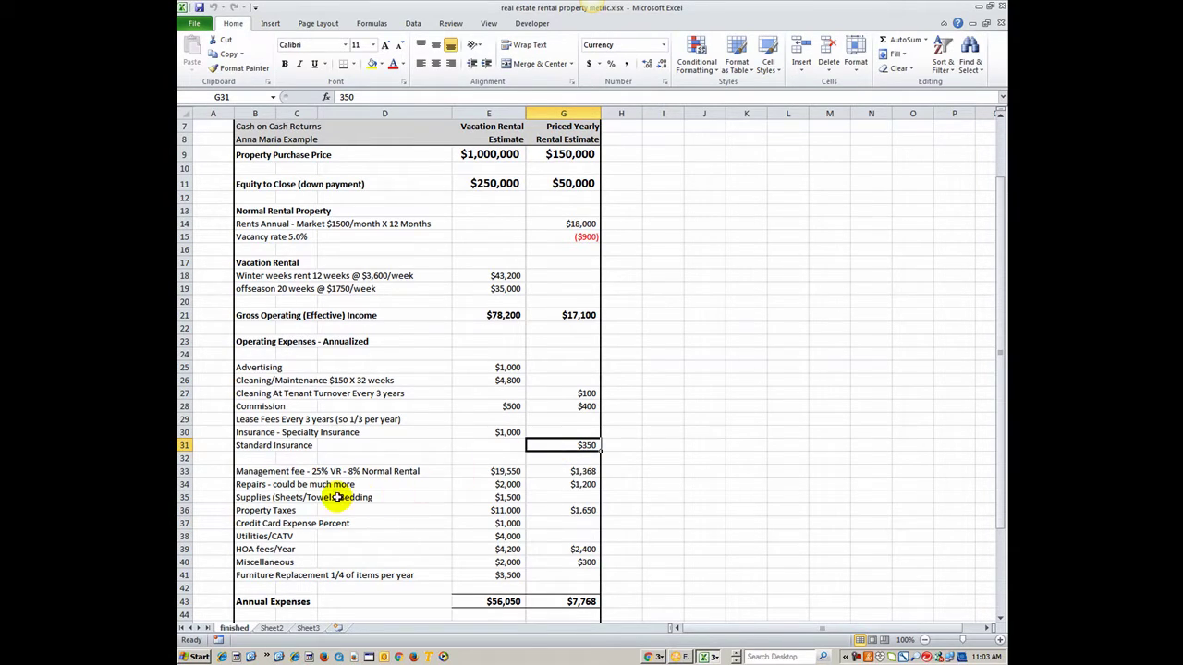
click(289, 473)
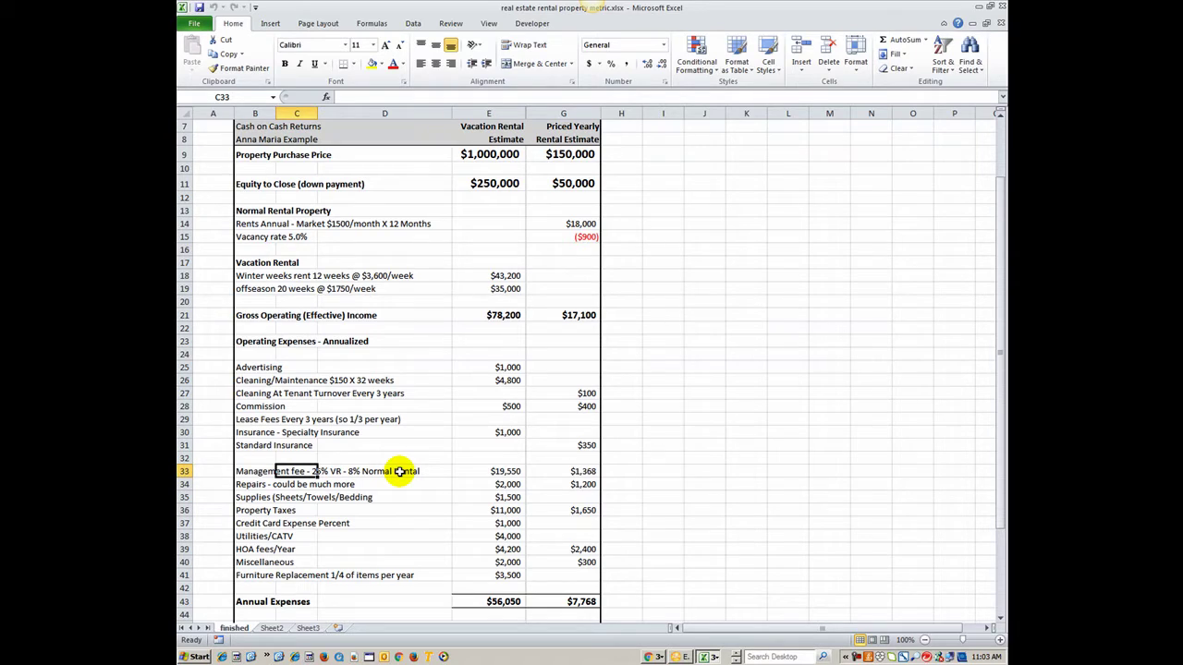
click(468, 472)
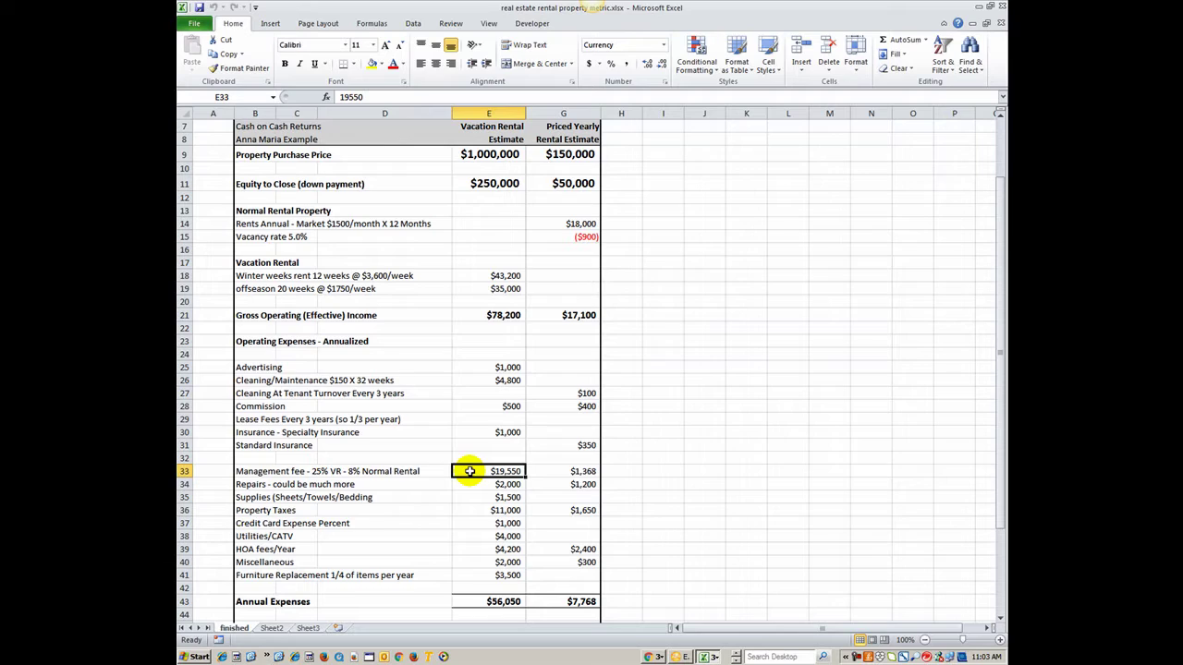
click(568, 471)
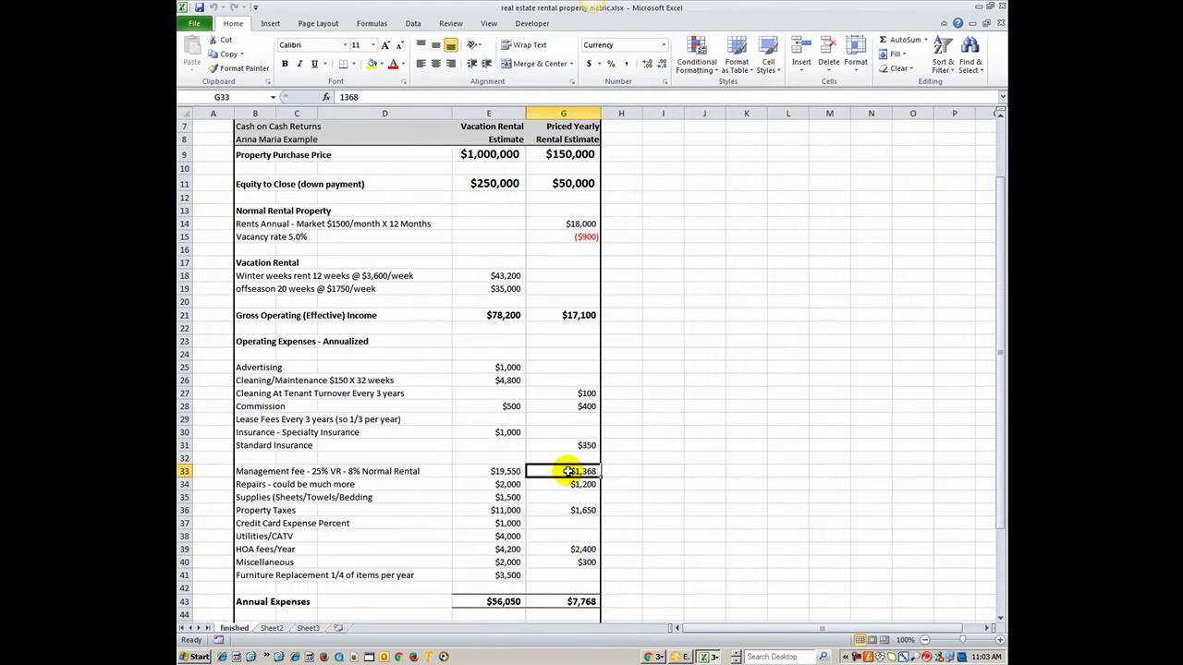
click(496, 485)
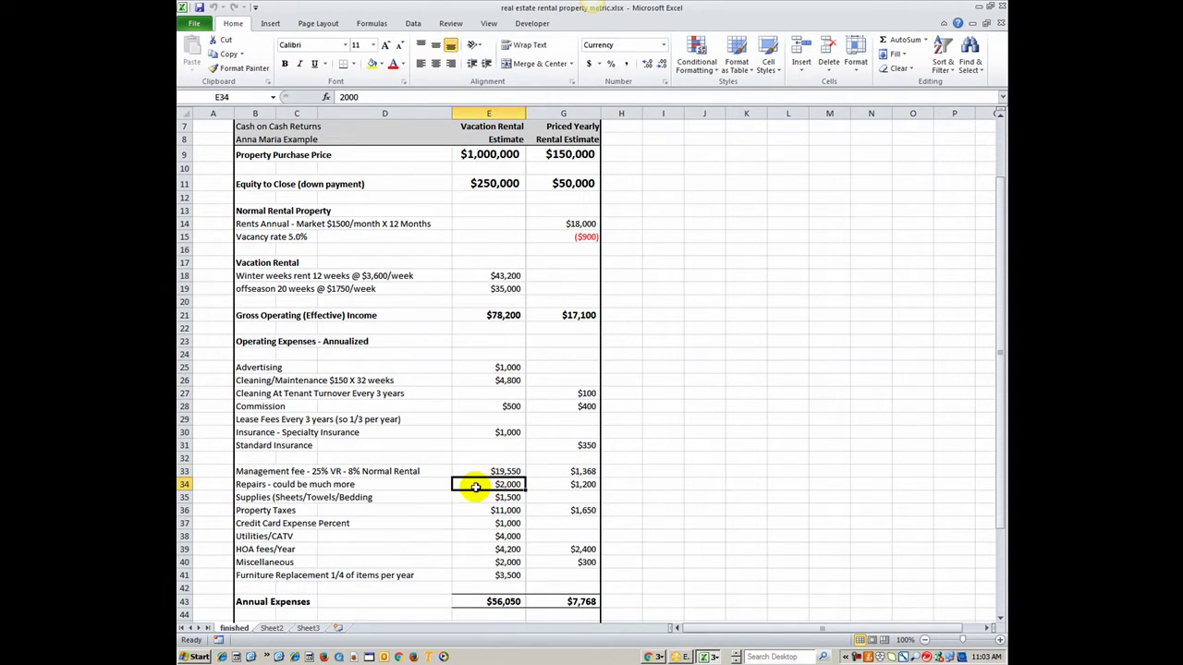
click(334, 499)
click(470, 497)
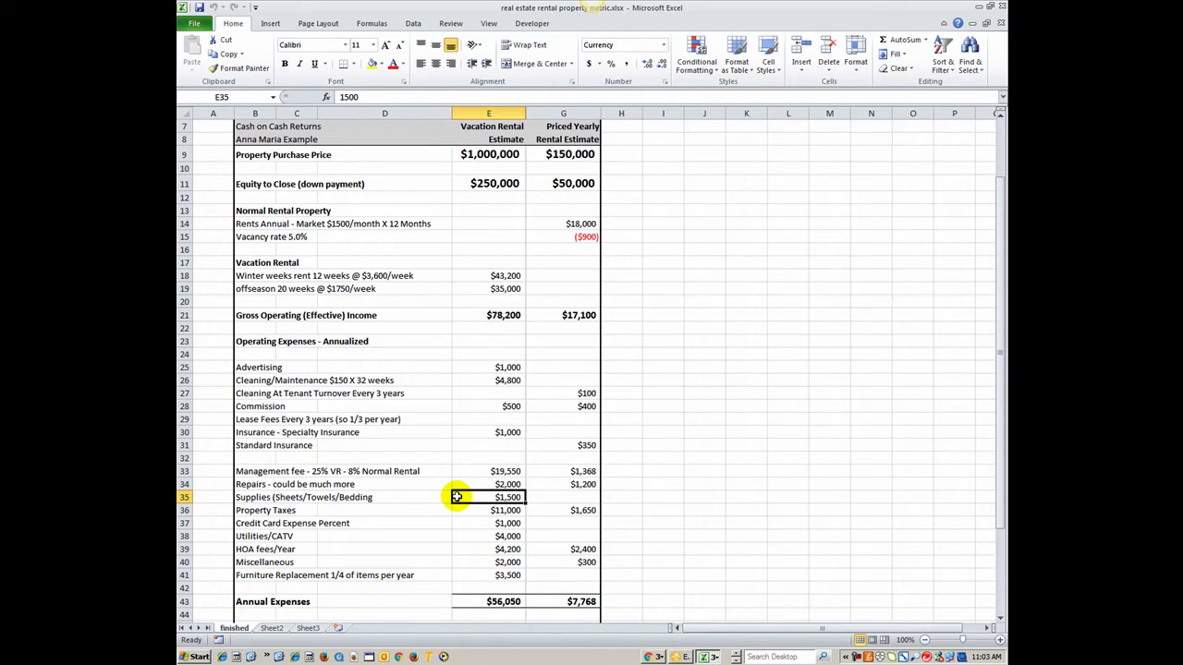
click(464, 510)
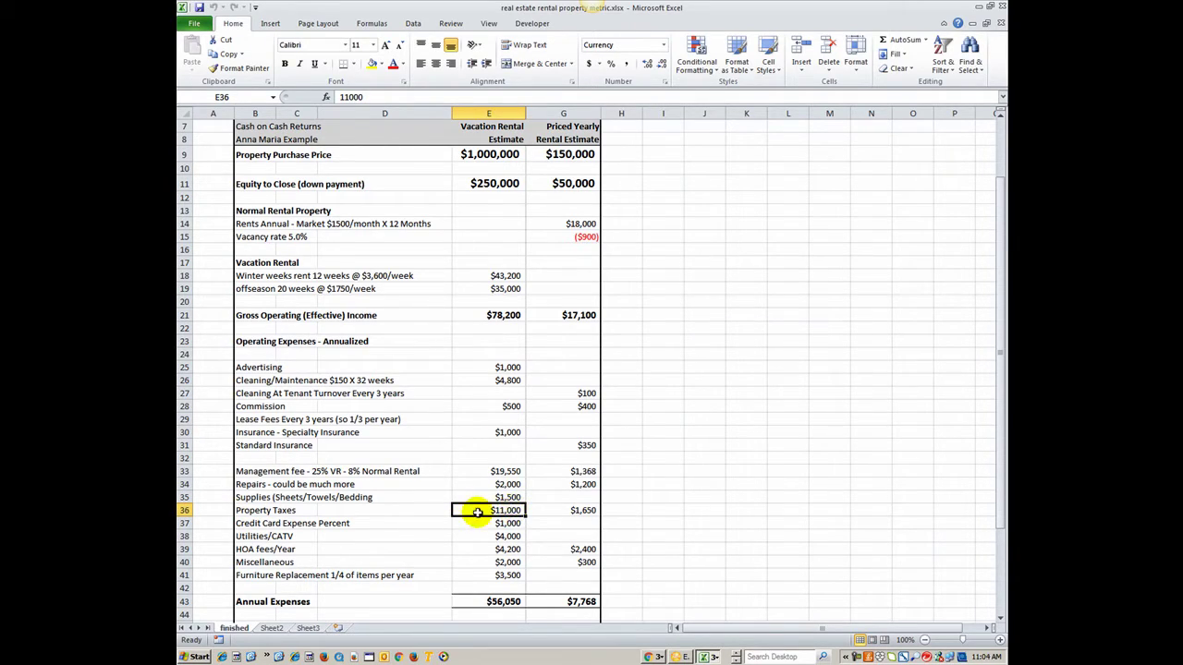
click(573, 511)
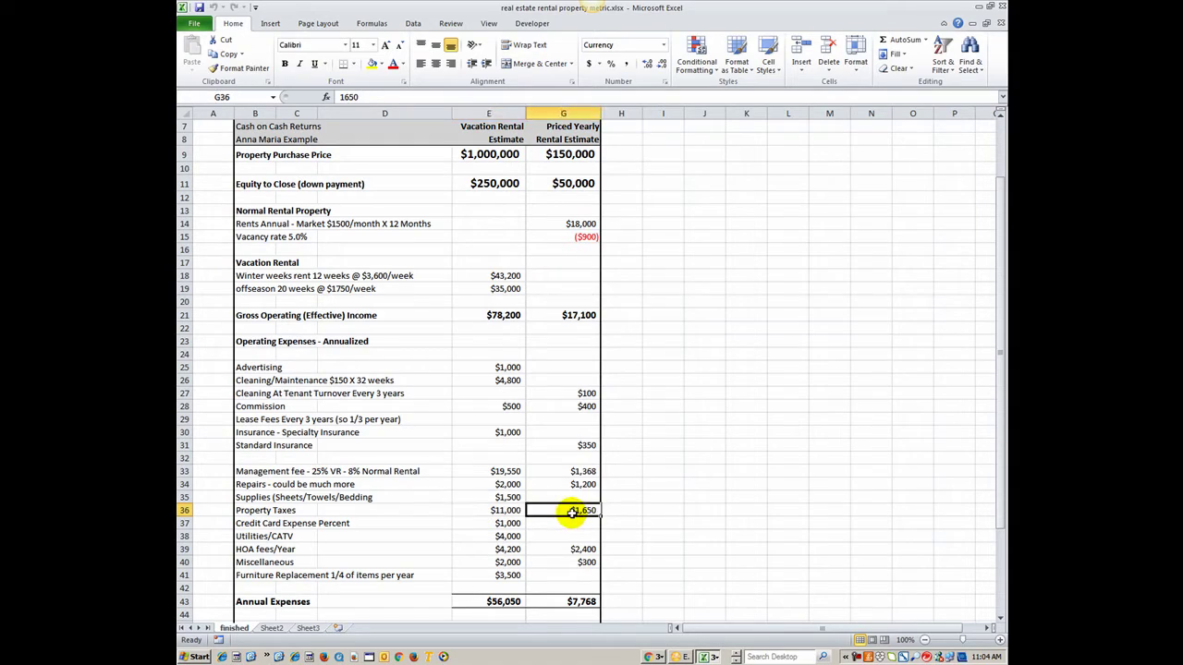
click(477, 527)
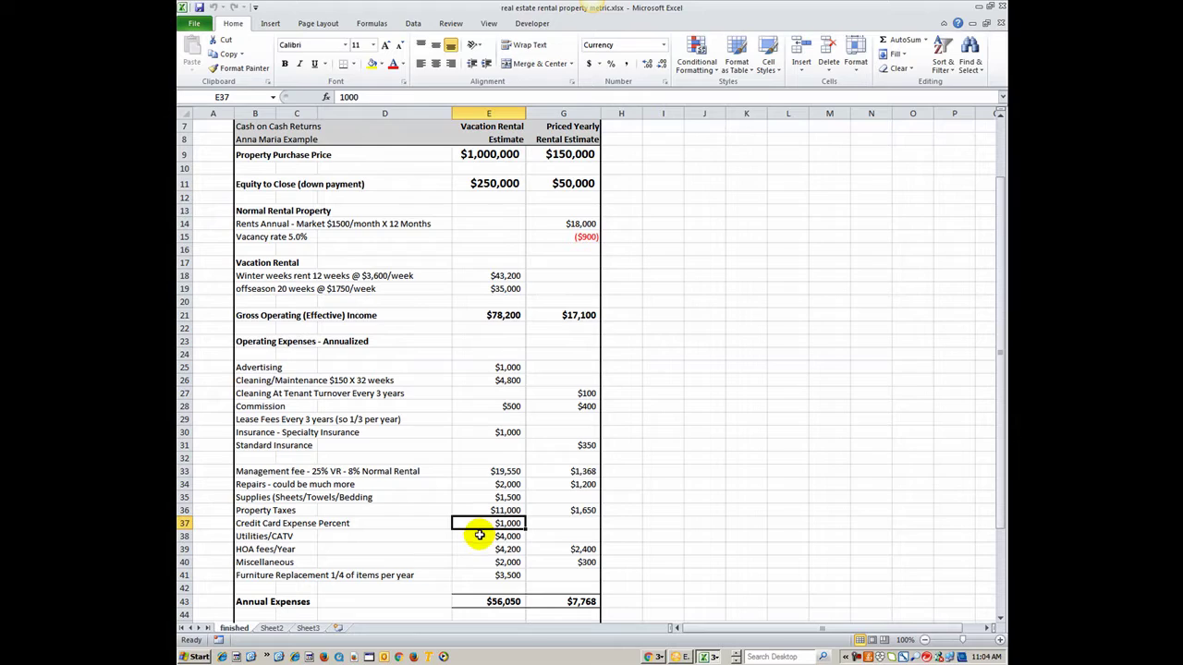
click(480, 536)
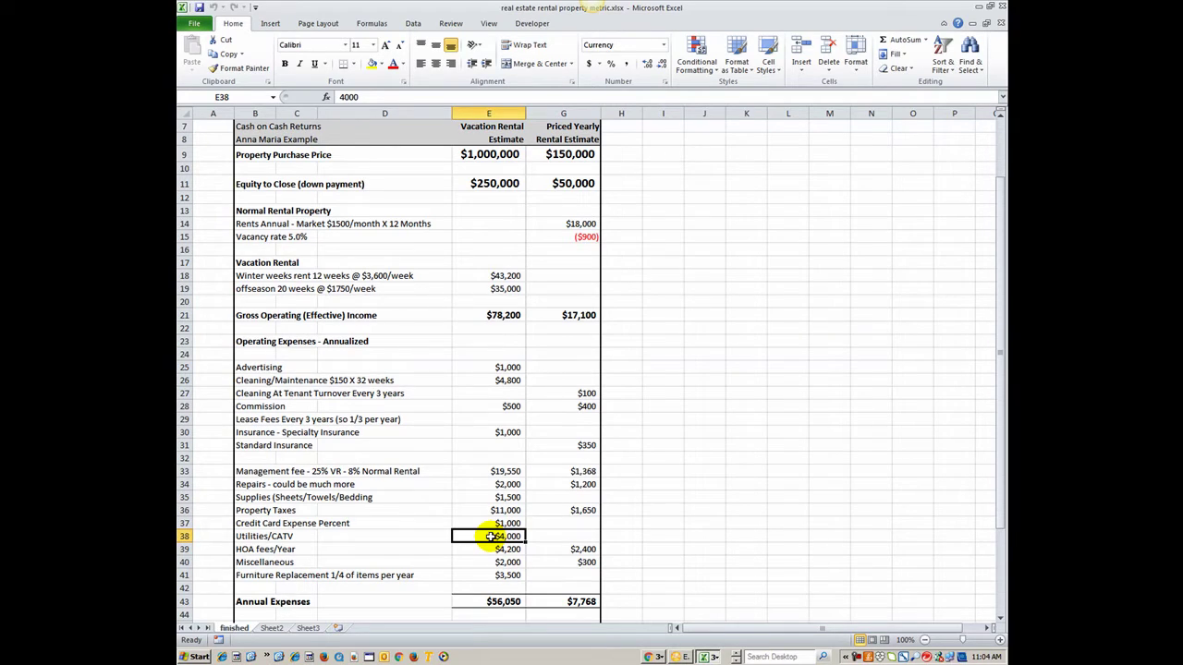
click(545, 536)
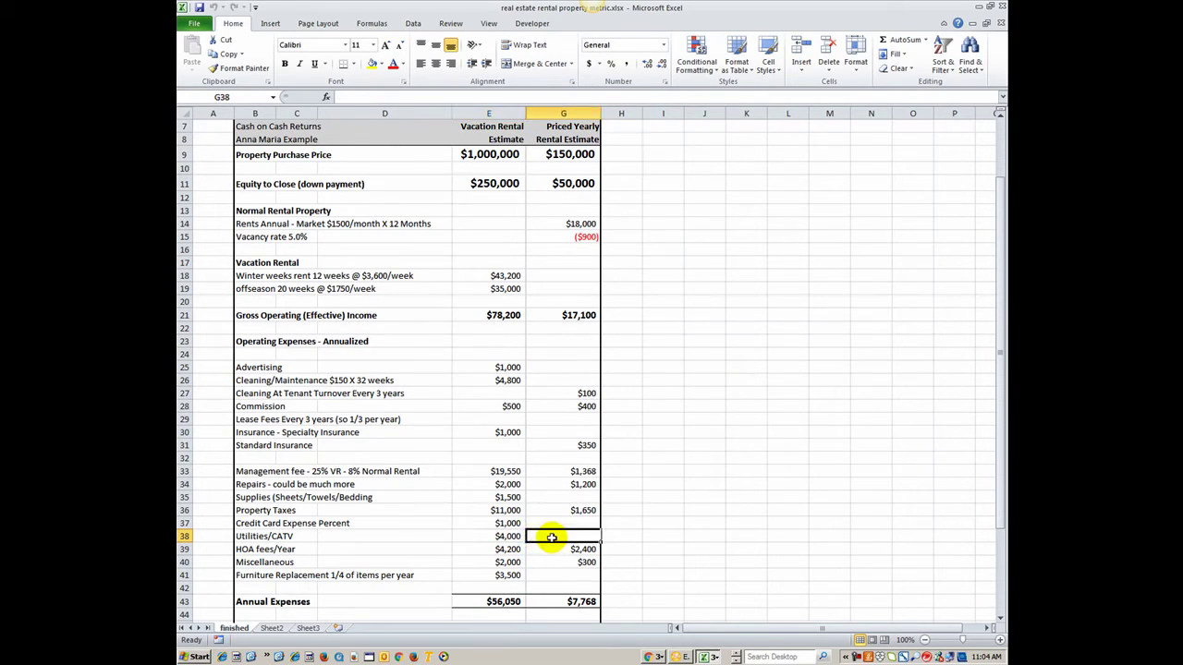
click(481, 549)
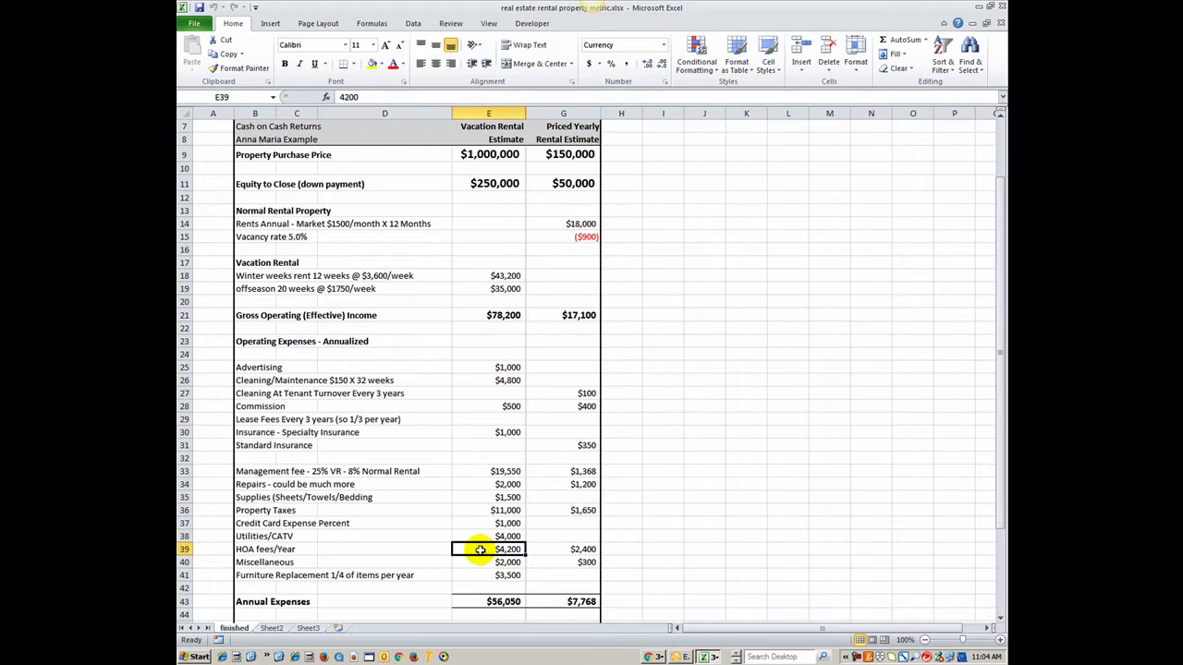
click(555, 550)
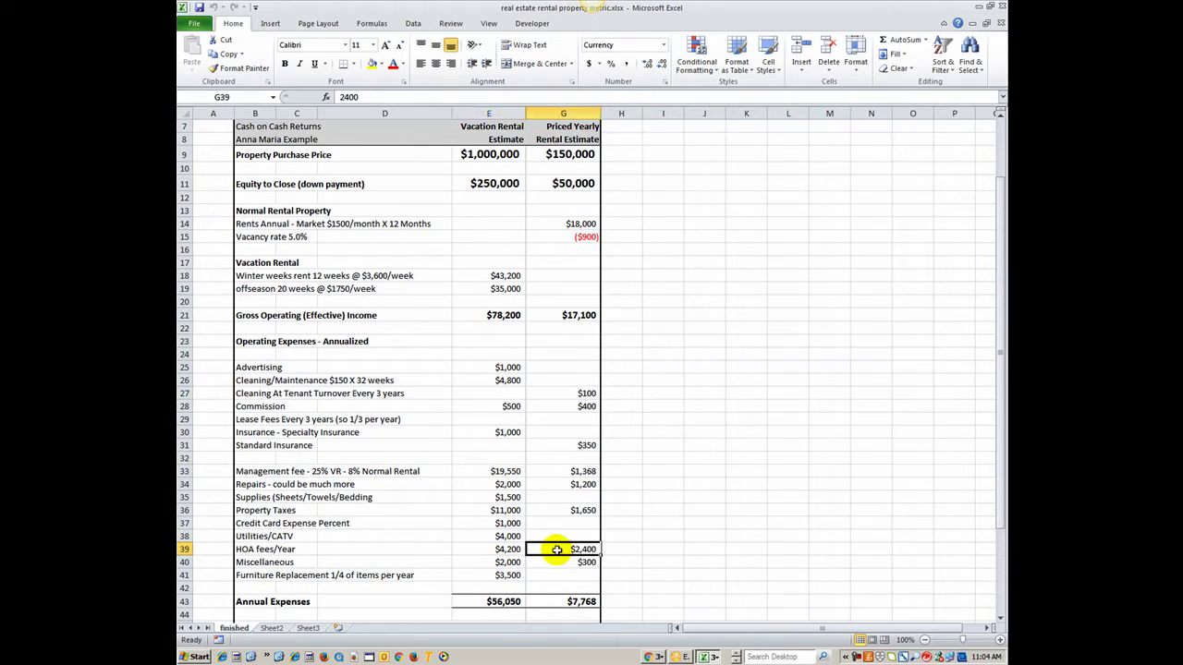
click(471, 562)
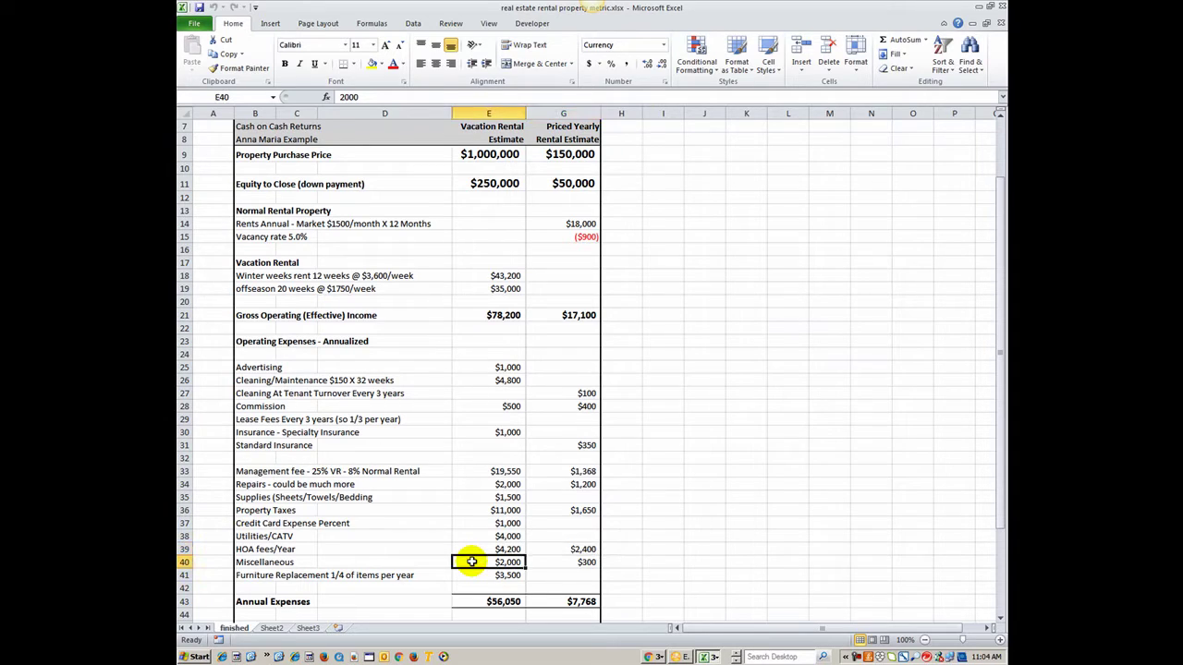
click(546, 562)
click(490, 563)
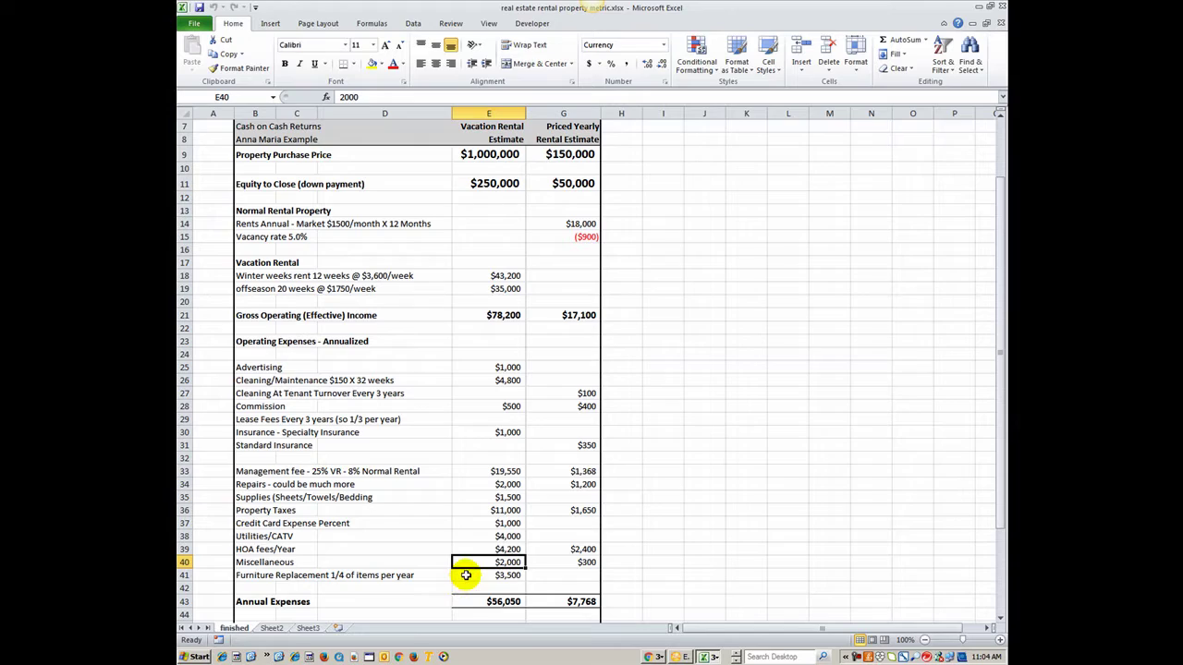
click(466, 575)
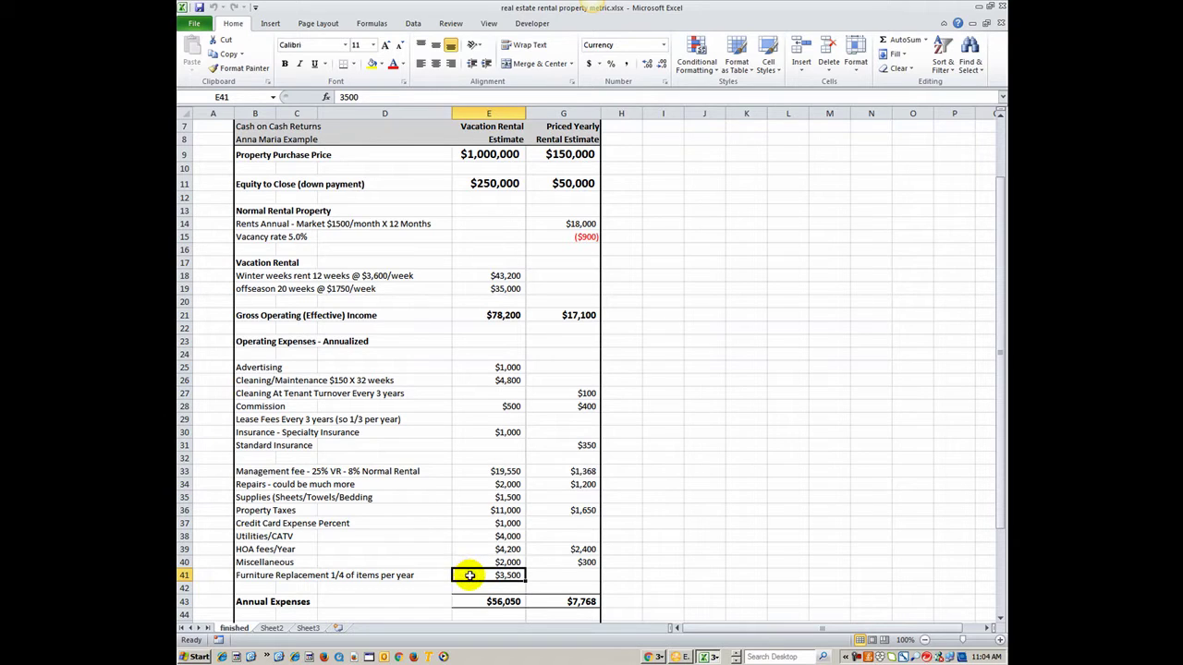
scroll(462, 575, down, 1)
click(490, 559)
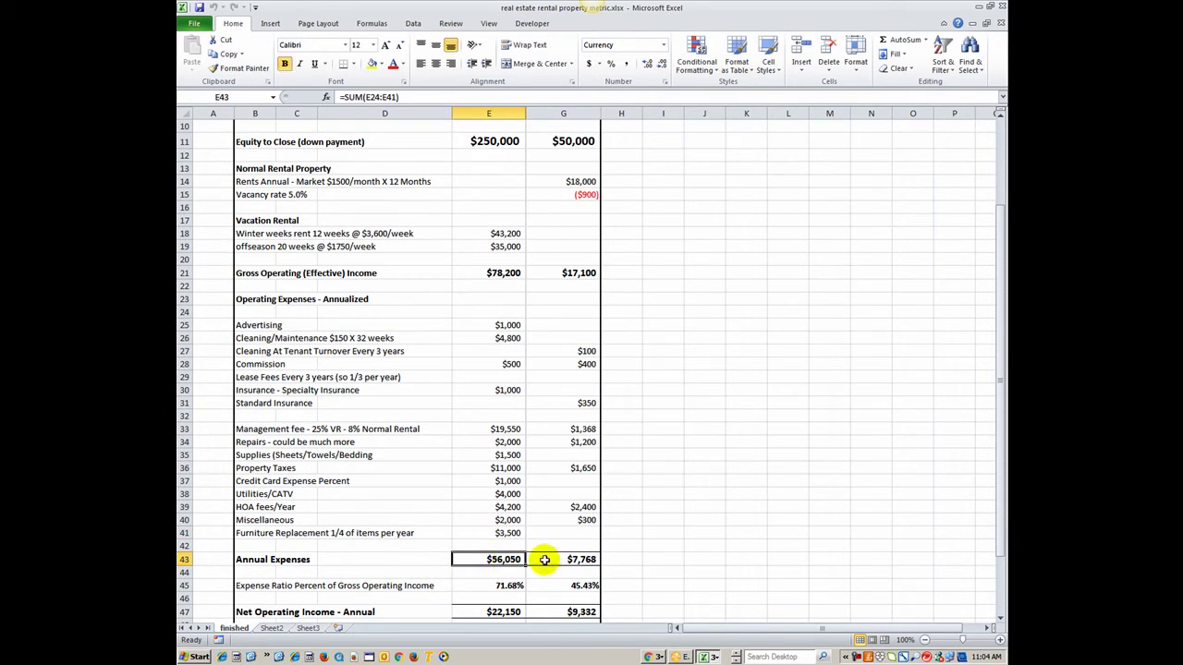
click(558, 559)
click(487, 560)
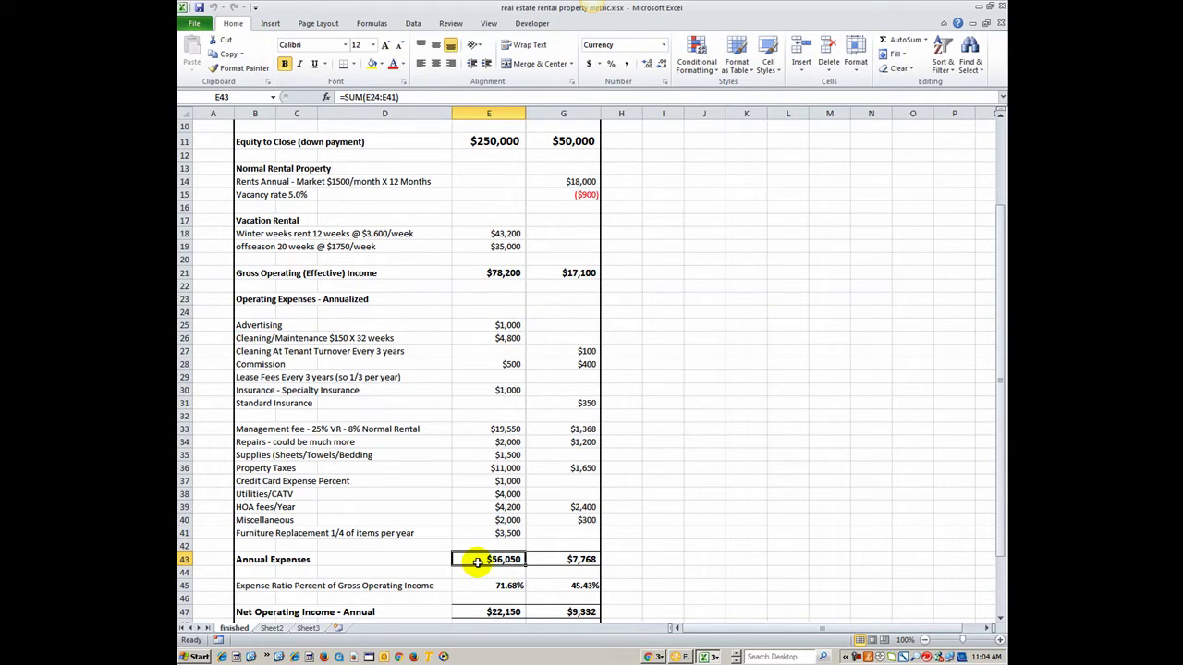
click(561, 559)
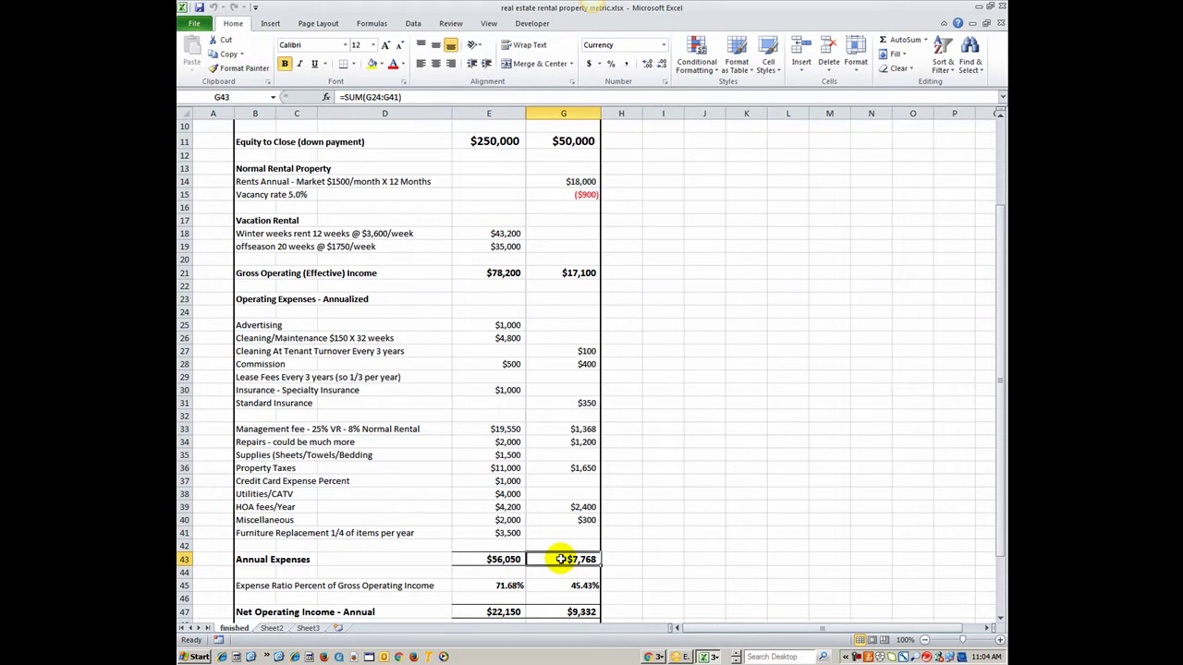
scroll(561, 559, down, 1)
click(368, 545)
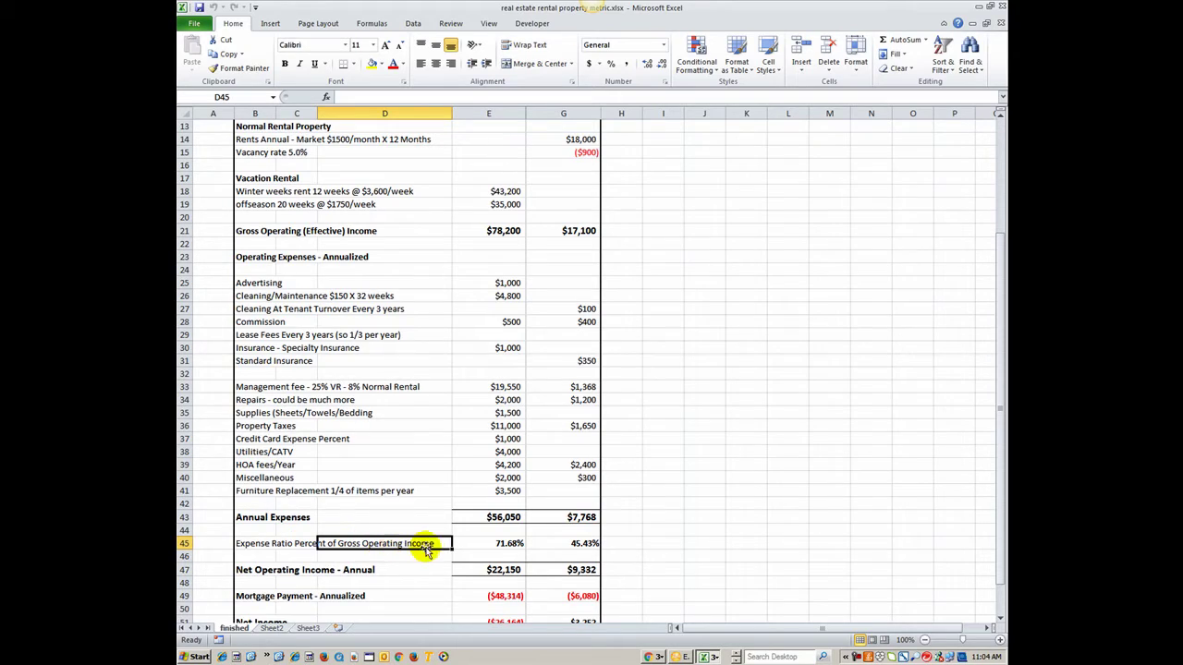
click(487, 544)
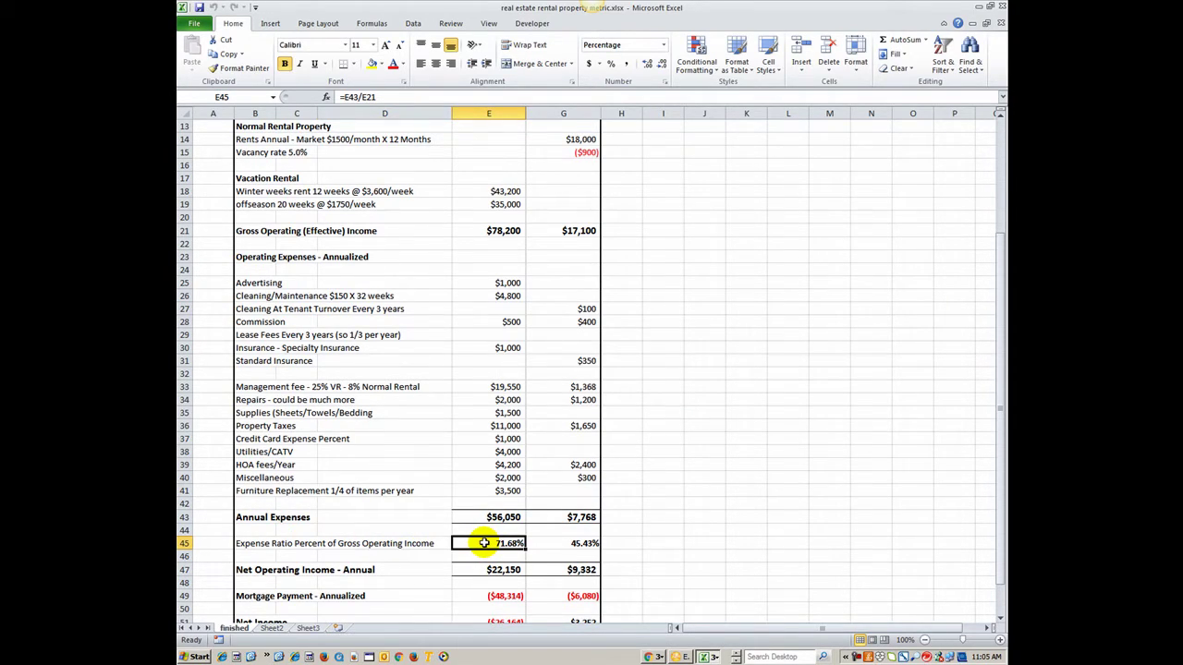
click(557, 544)
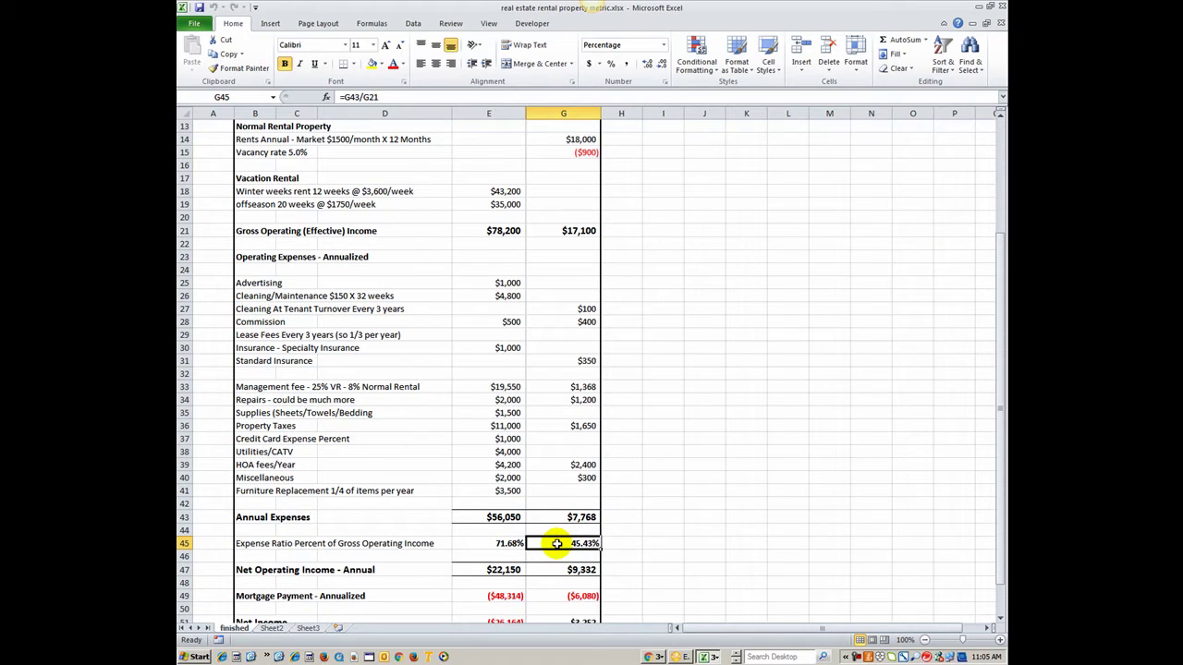
click(473, 545)
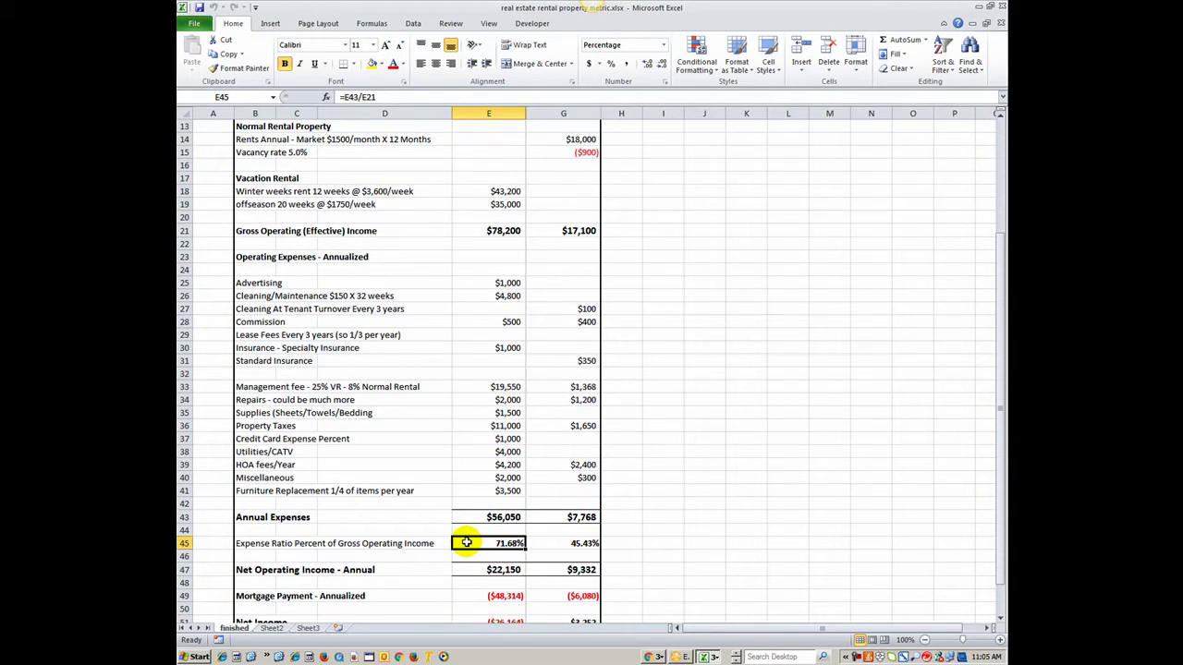
click(507, 231)
click(509, 547)
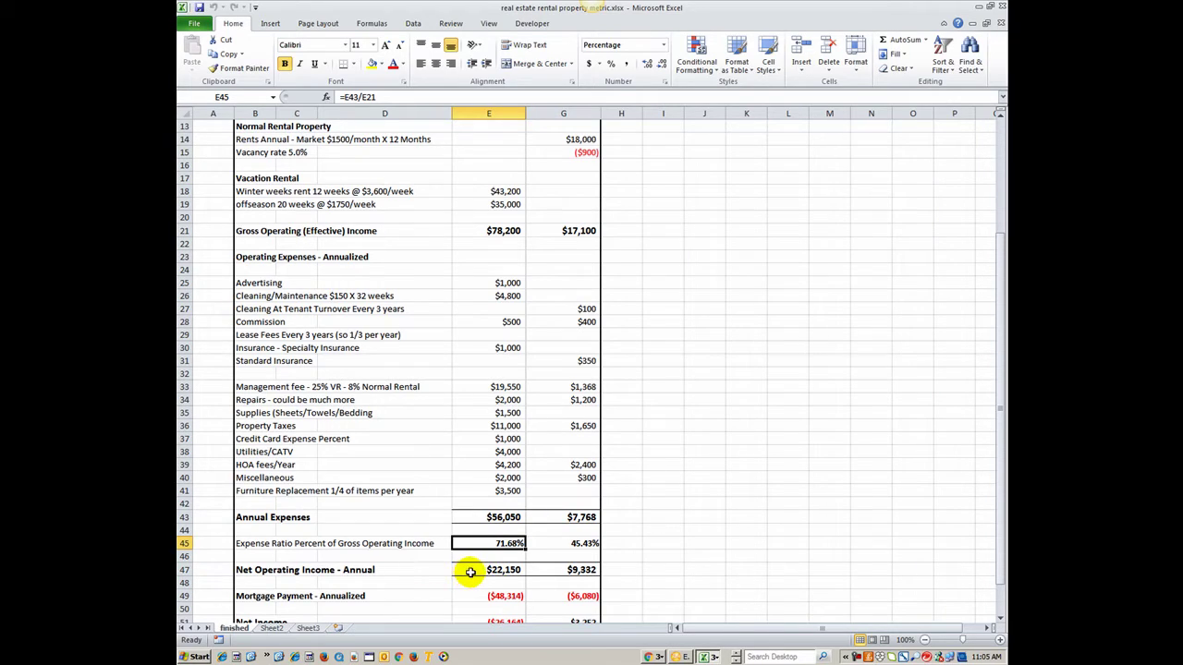
click(470, 571)
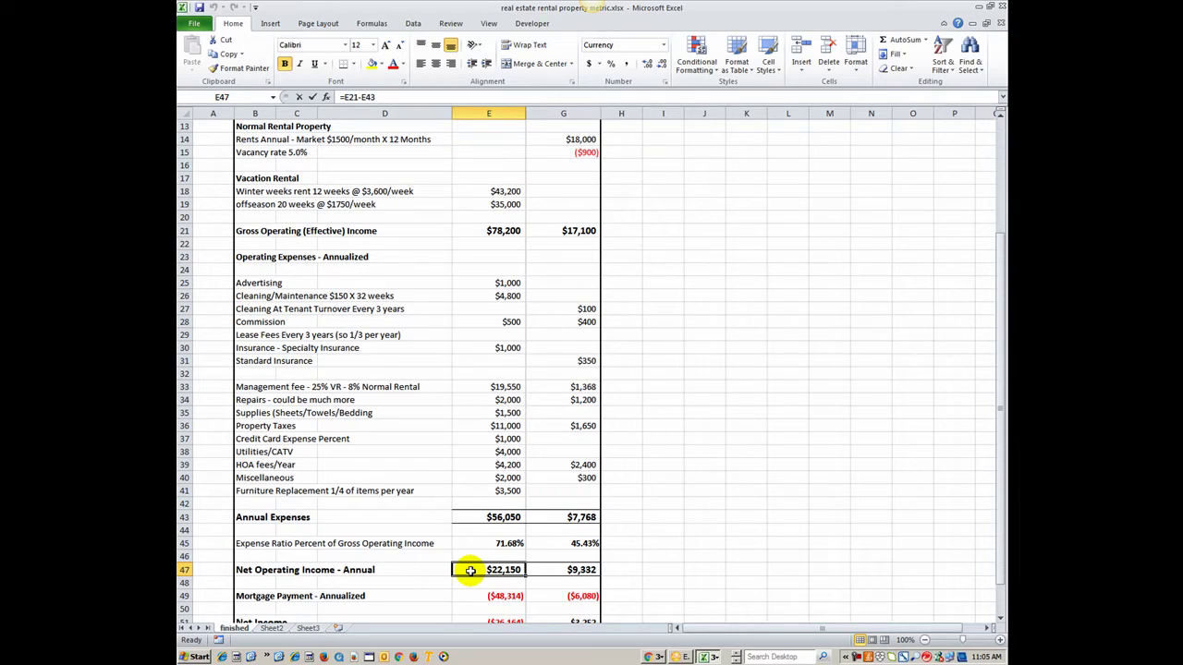
double_click(470, 571)
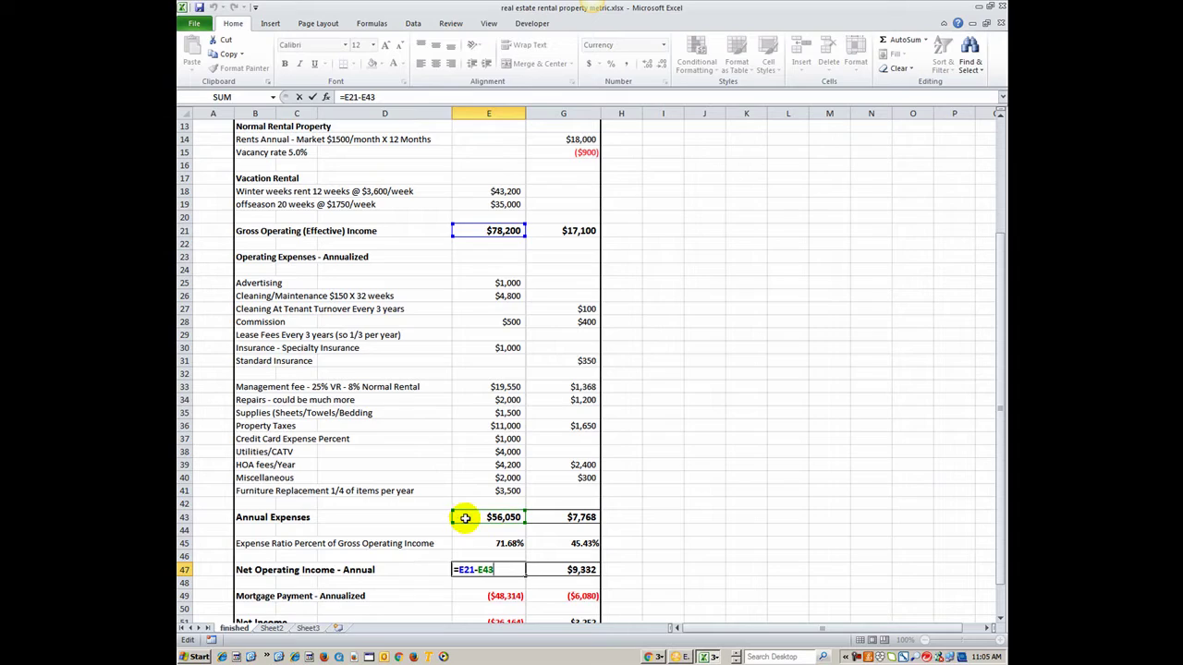
key(Return)
click(481, 569)
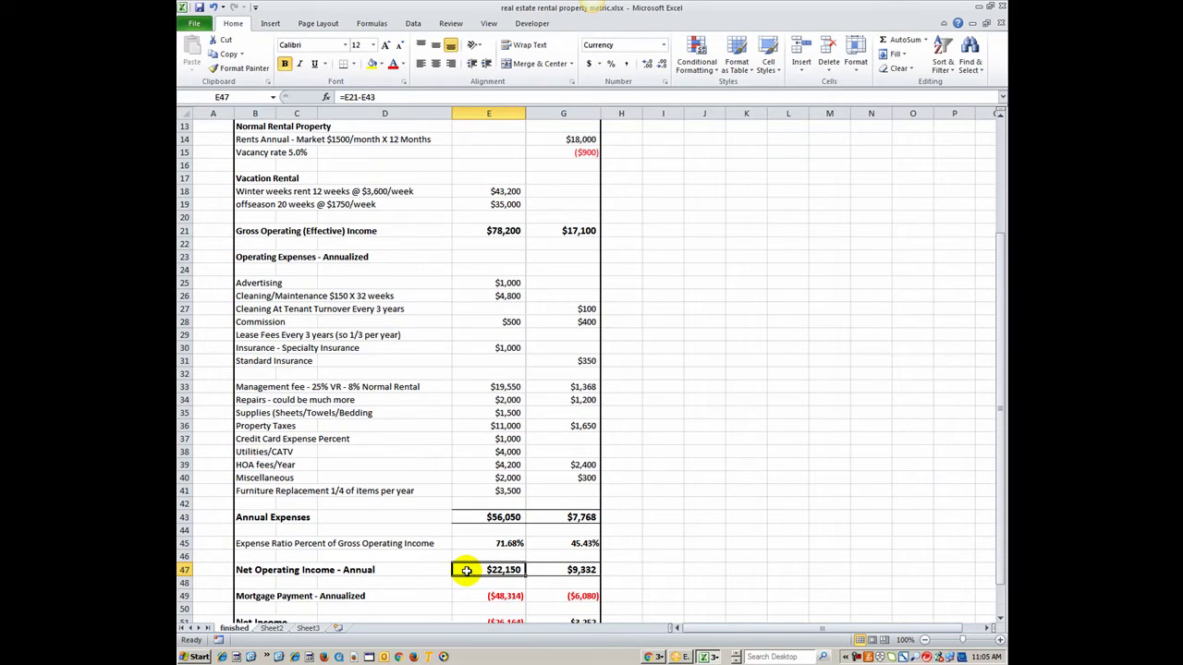
click(554, 568)
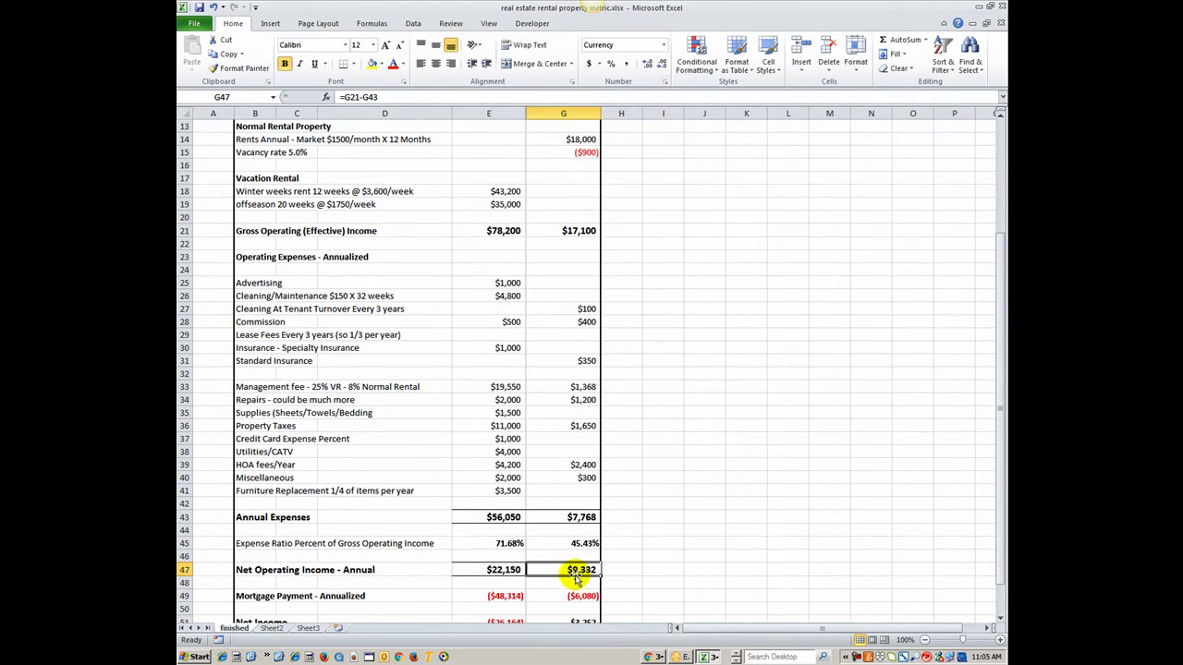
scroll(577, 575, down, 1)
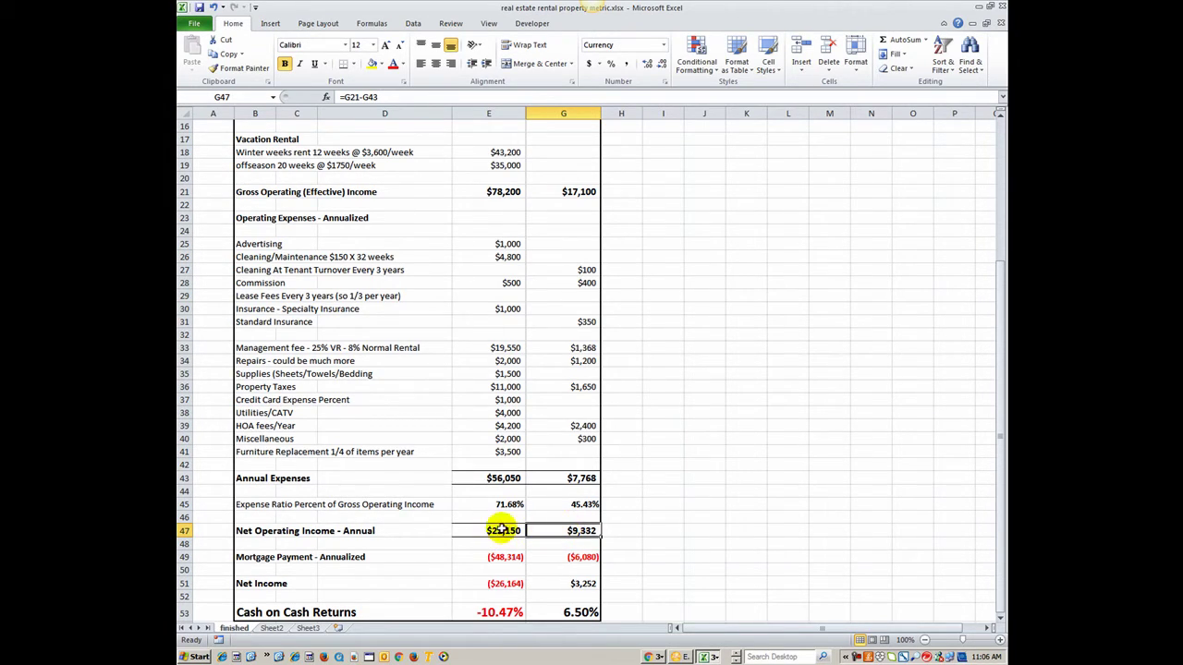
scroll(471, 544, down, 1)
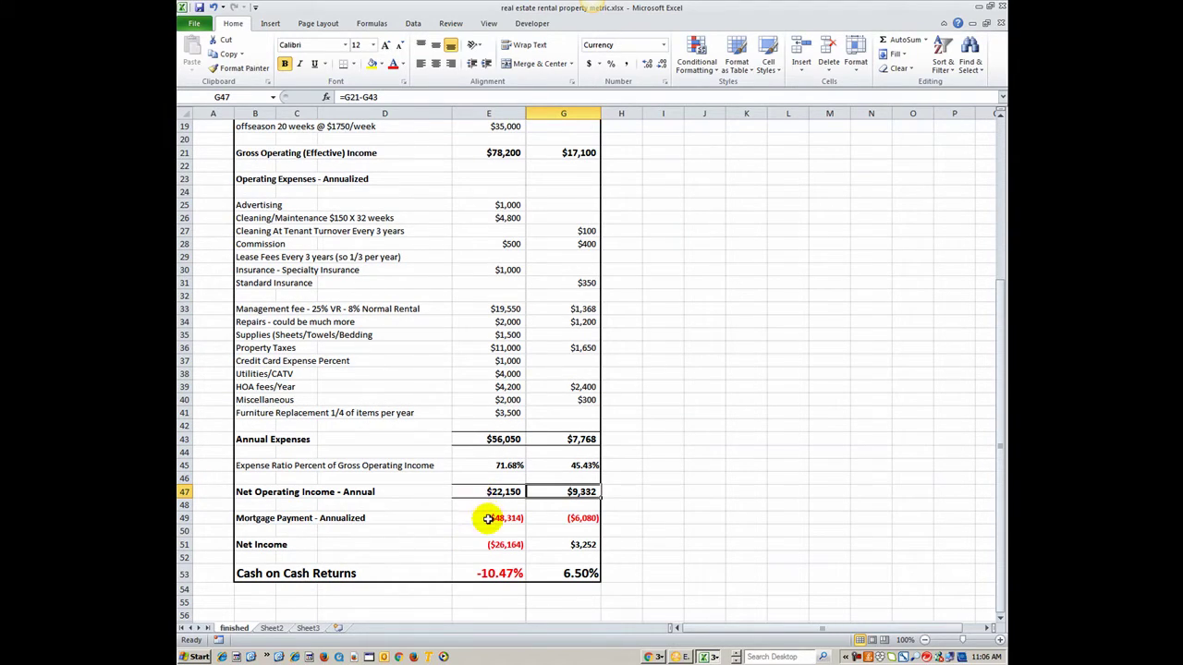
click(482, 517)
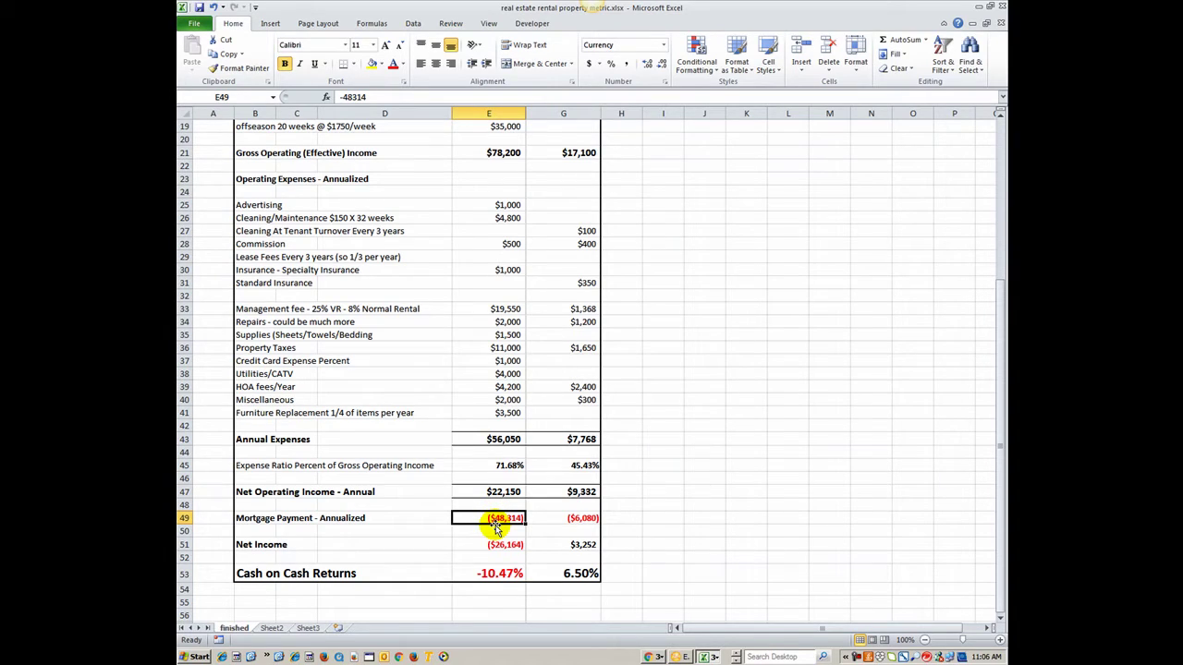
click(553, 518)
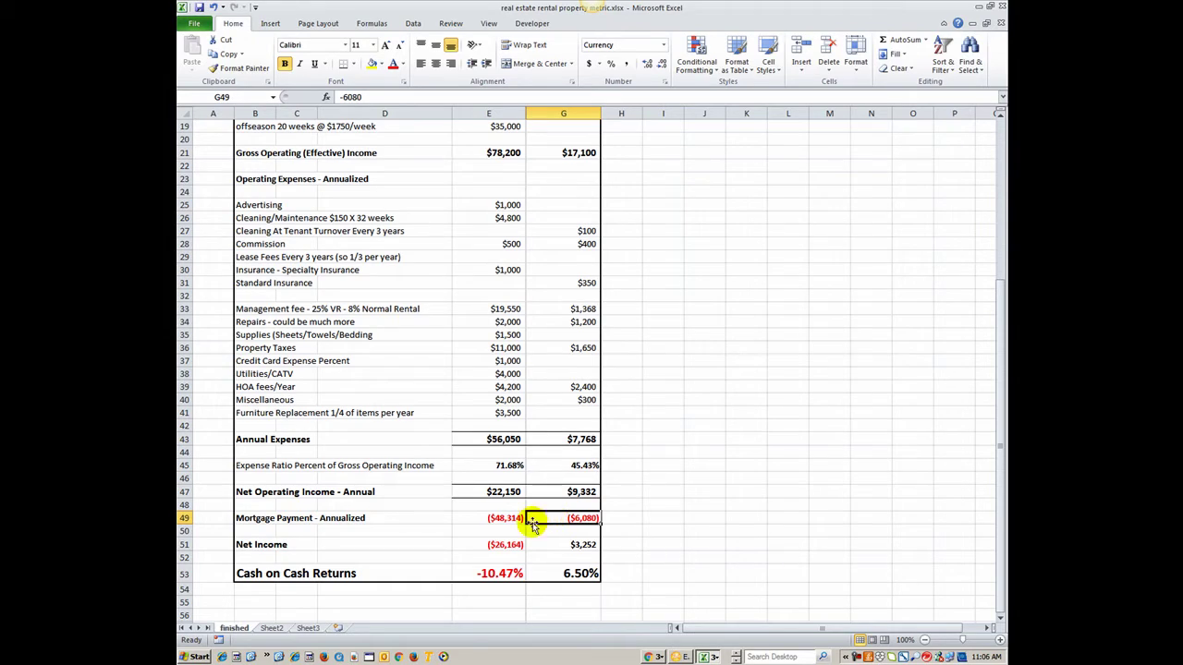
click(478, 549)
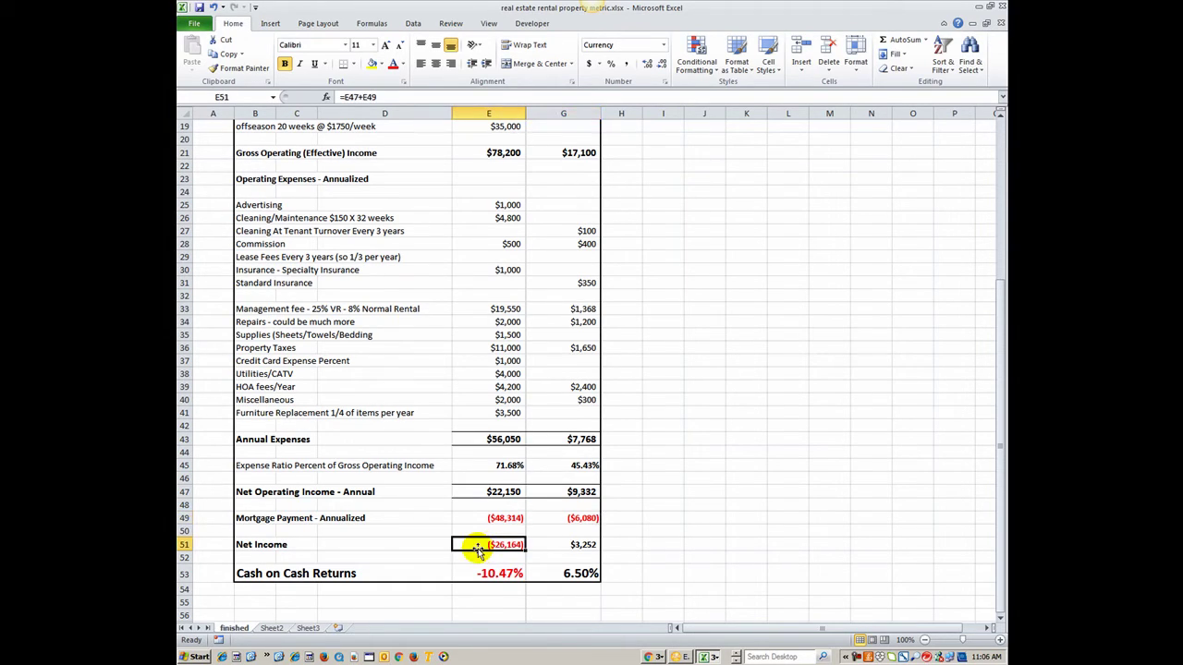
click(549, 546)
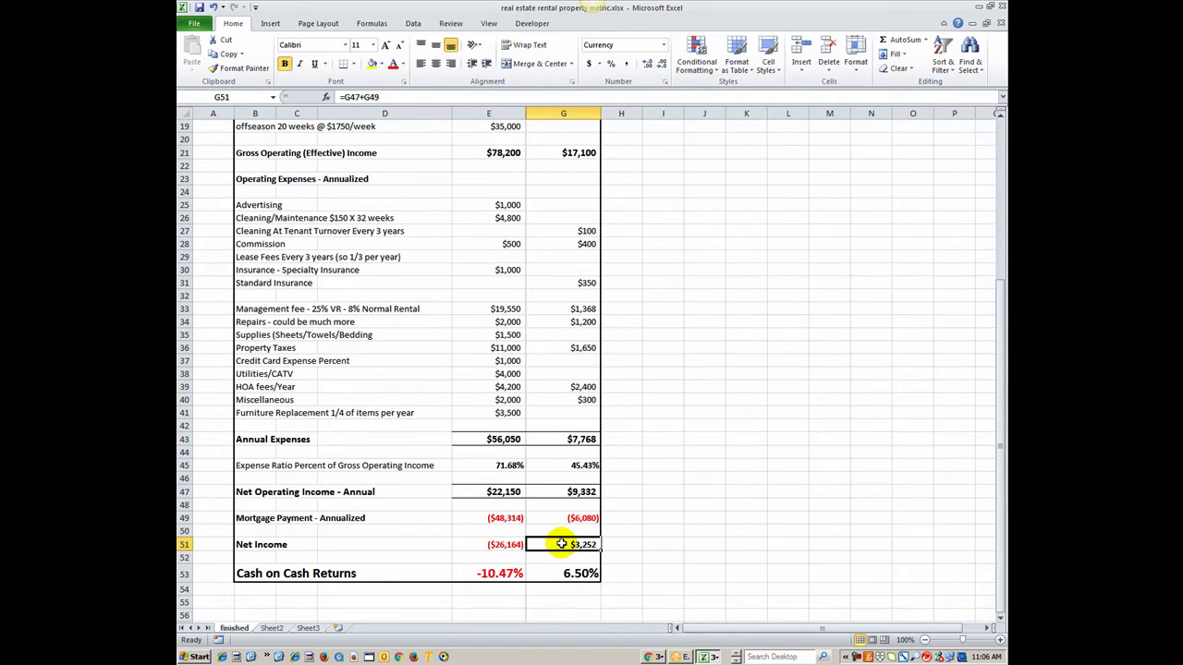
click(493, 546)
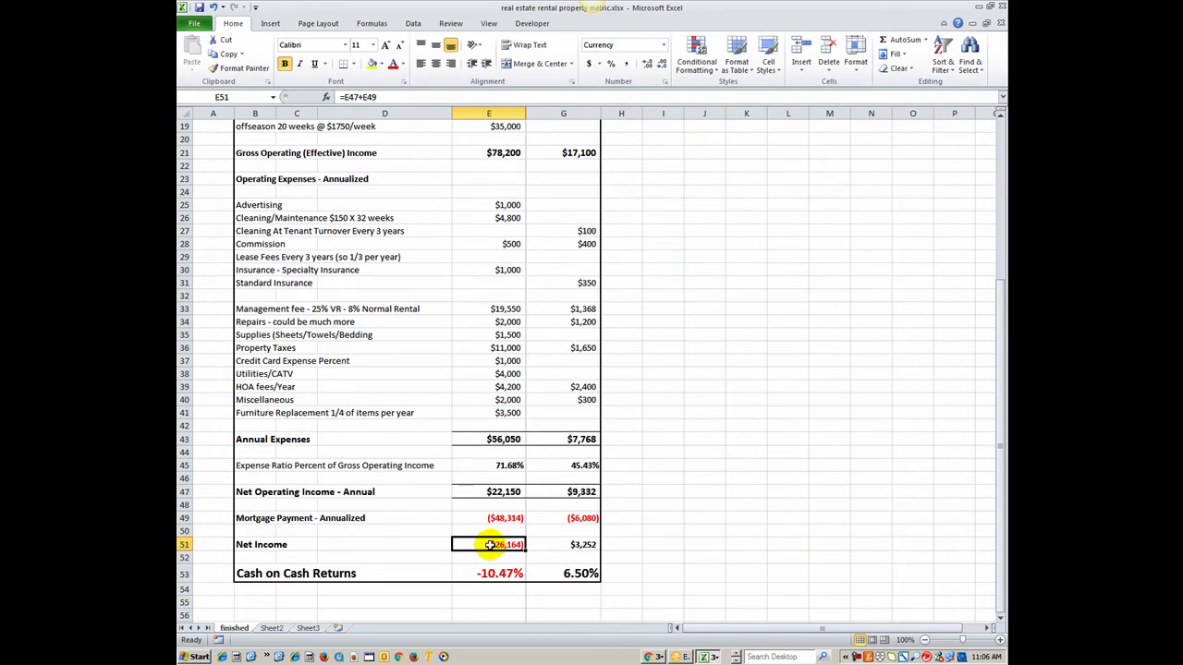
click(545, 545)
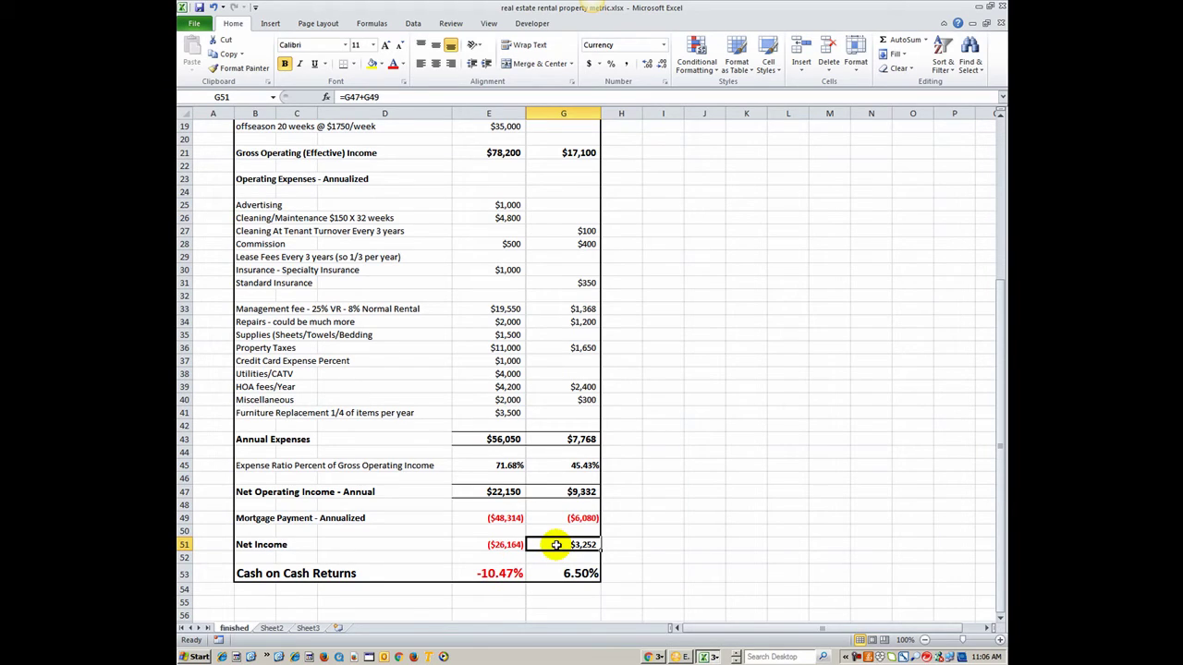
click(490, 545)
click(541, 545)
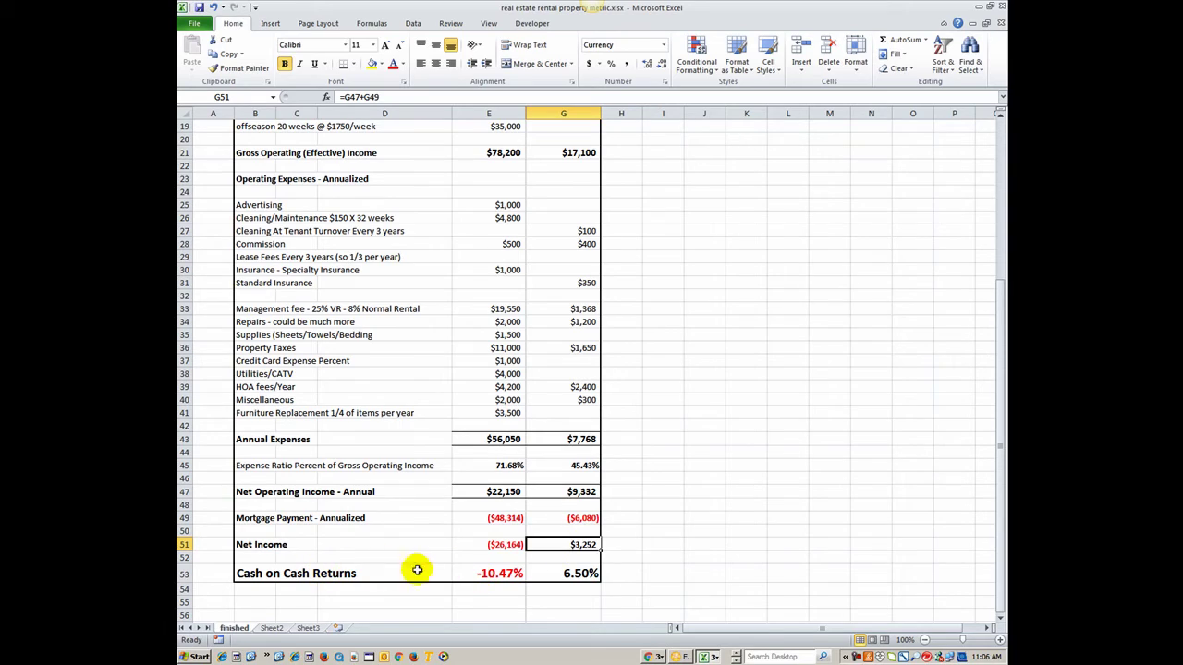
click(485, 573)
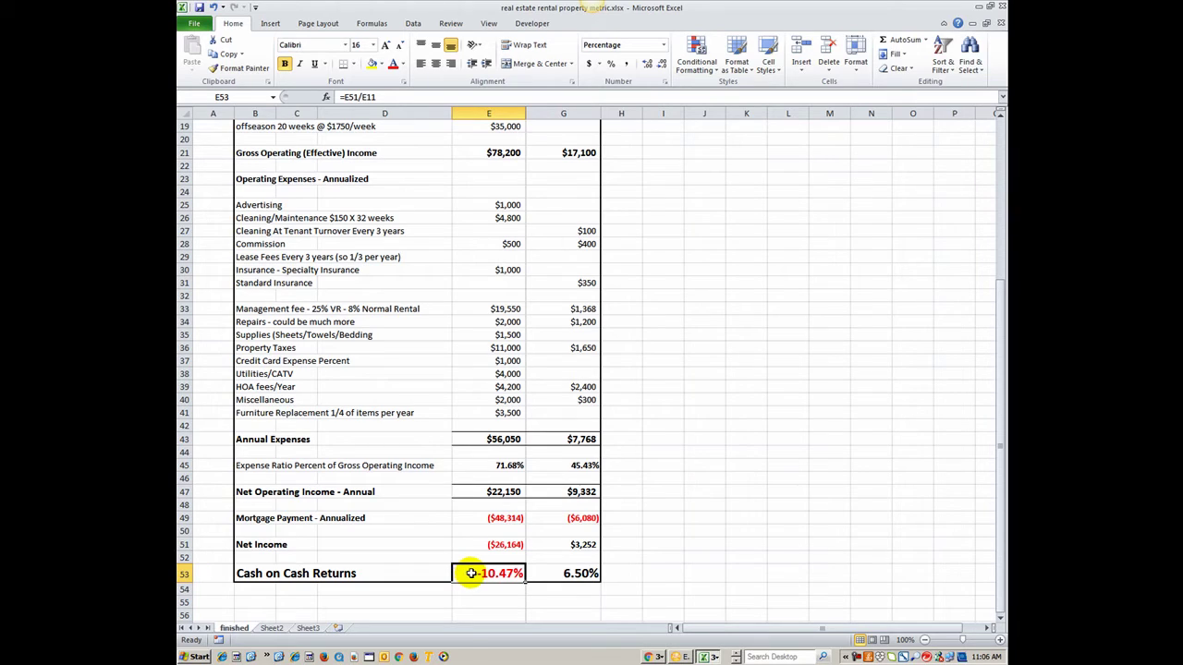
click(478, 544)
click(479, 573)
double_click(479, 573)
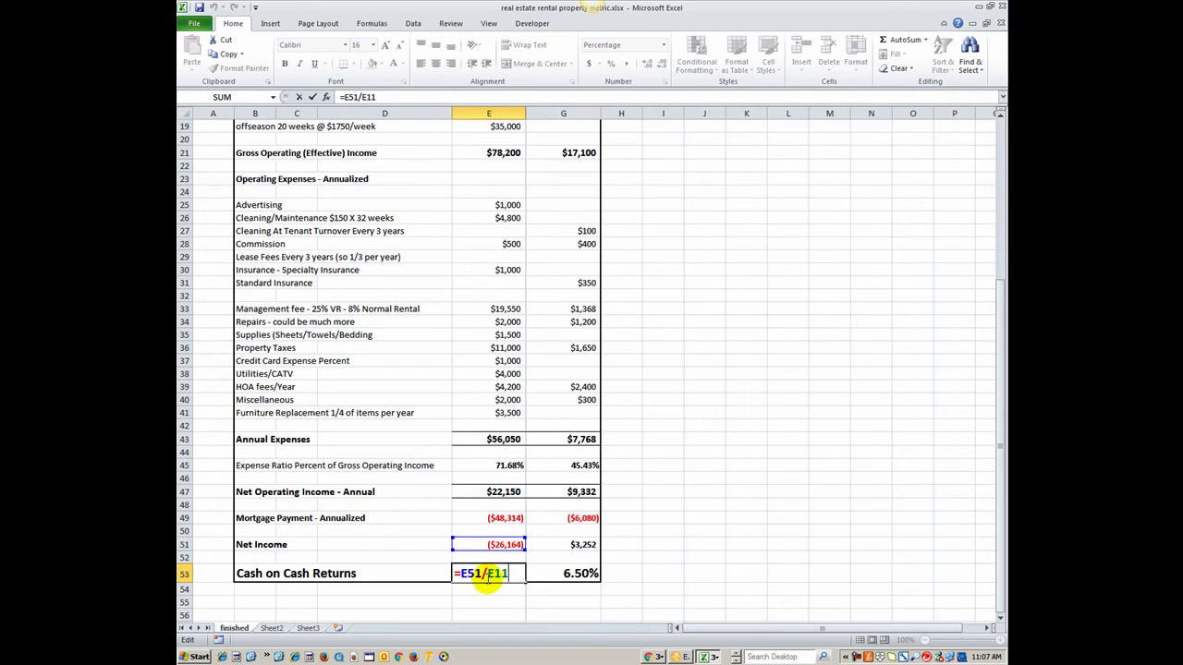
scroll(489, 575, up, 2)
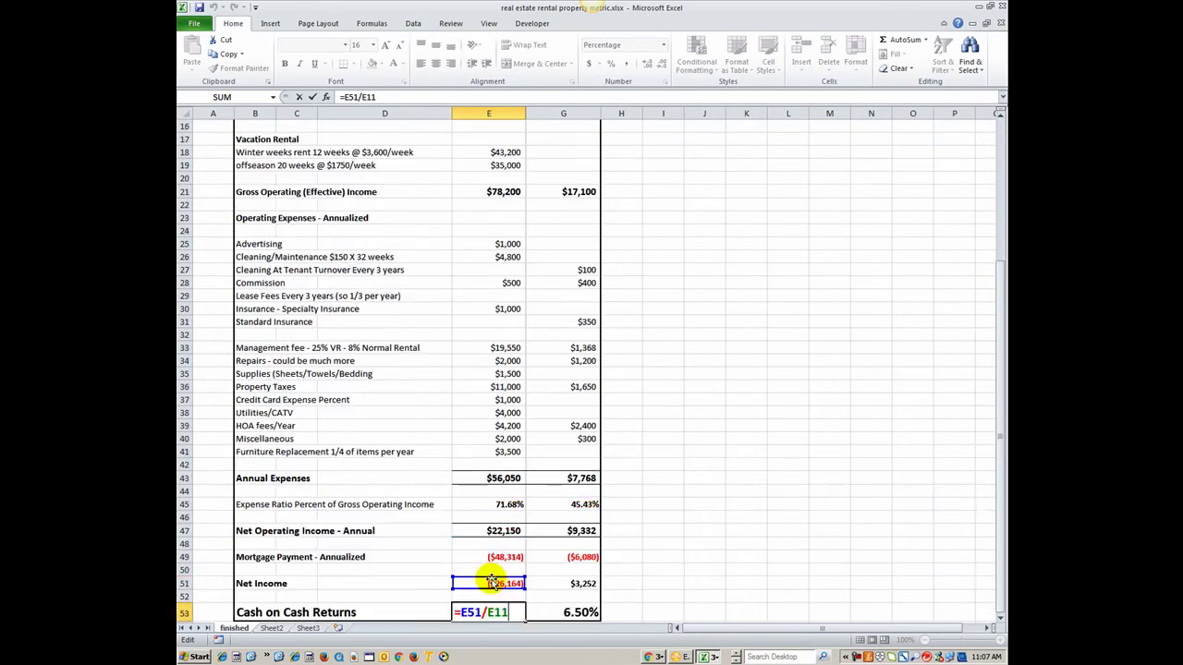
scroll(491, 577, up, 2)
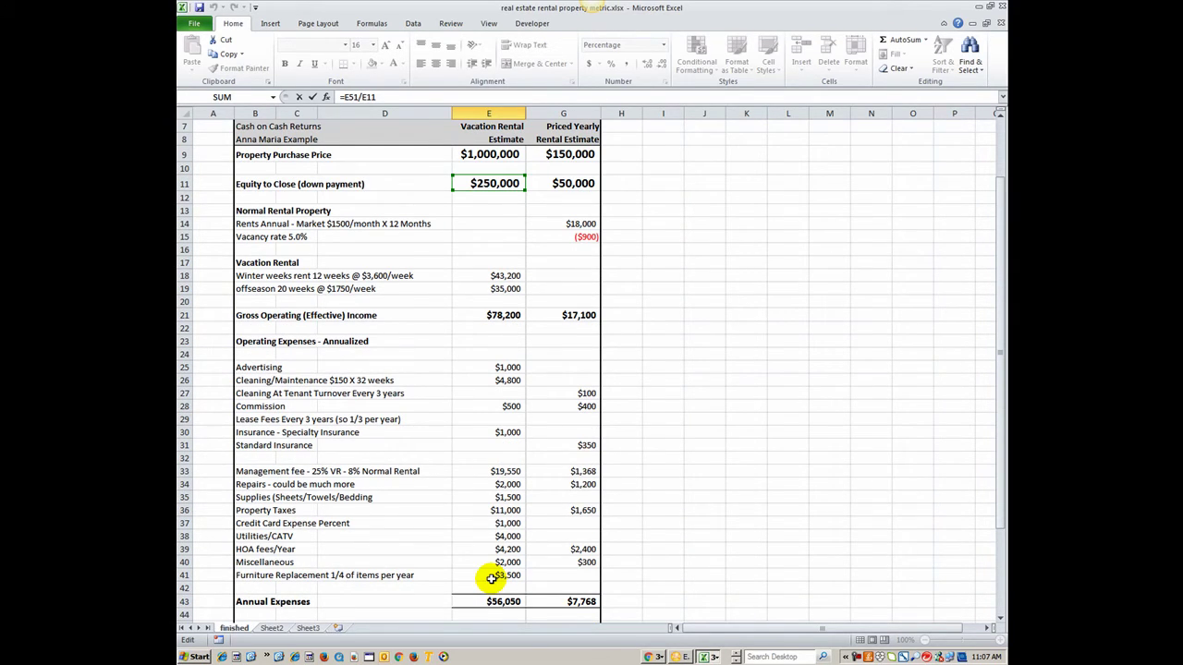
scroll(490, 578, down, 5)
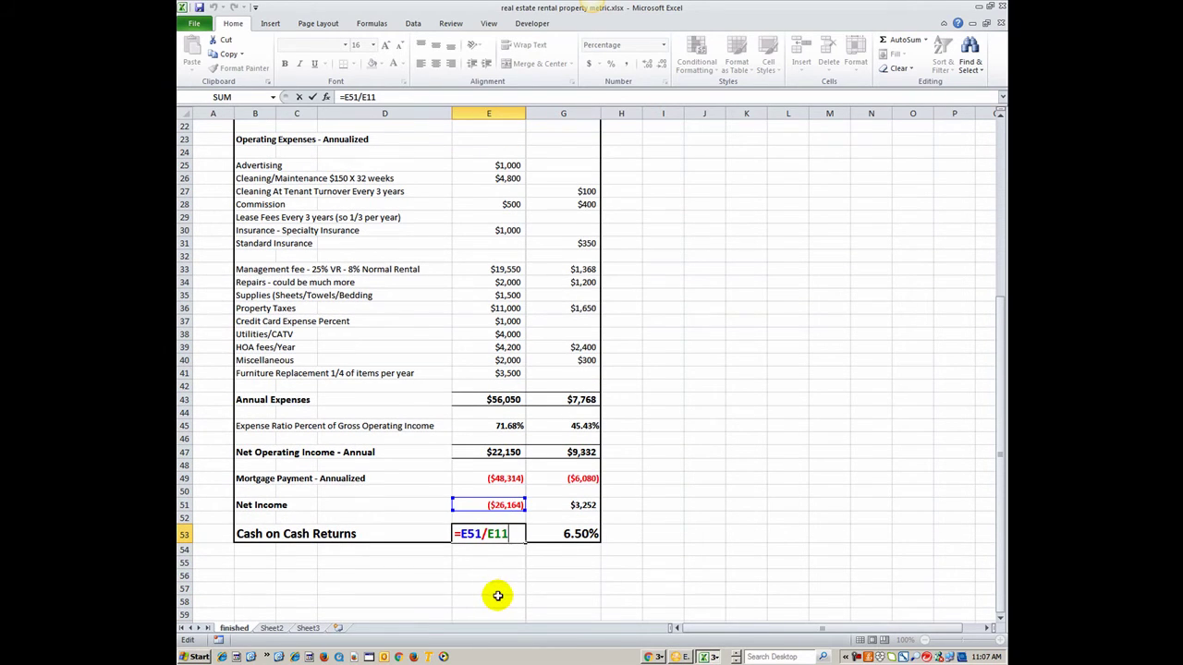
scroll(488, 587, up, 6)
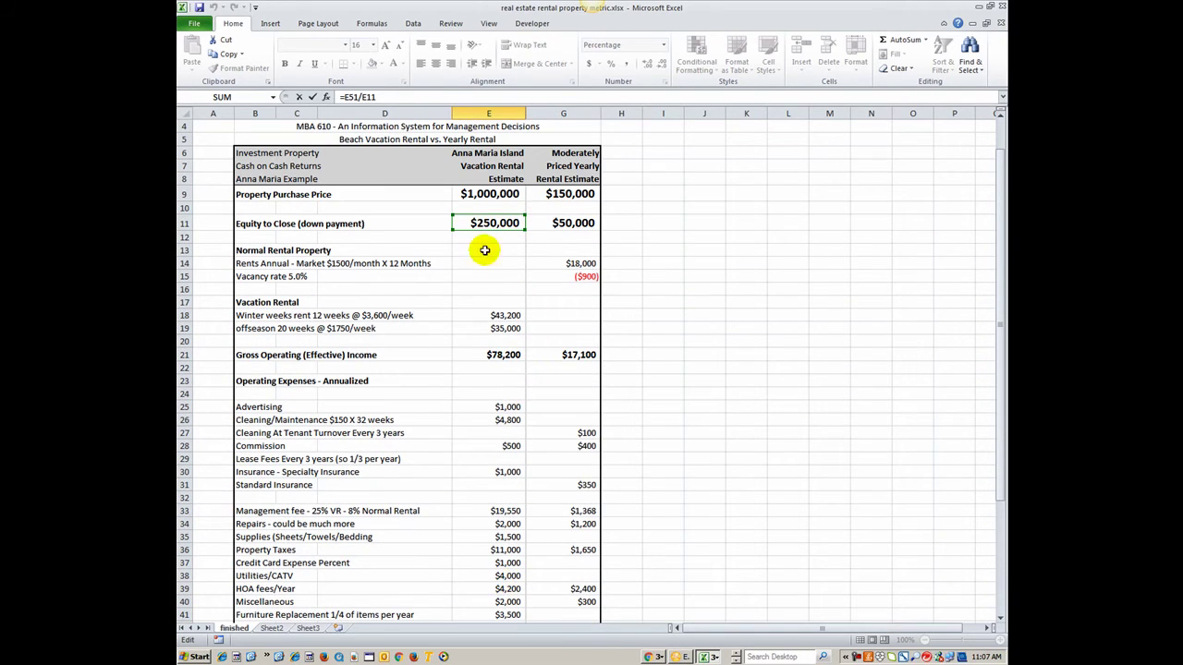
scroll(490, 577, down, 4)
scroll(490, 573, down, 2)
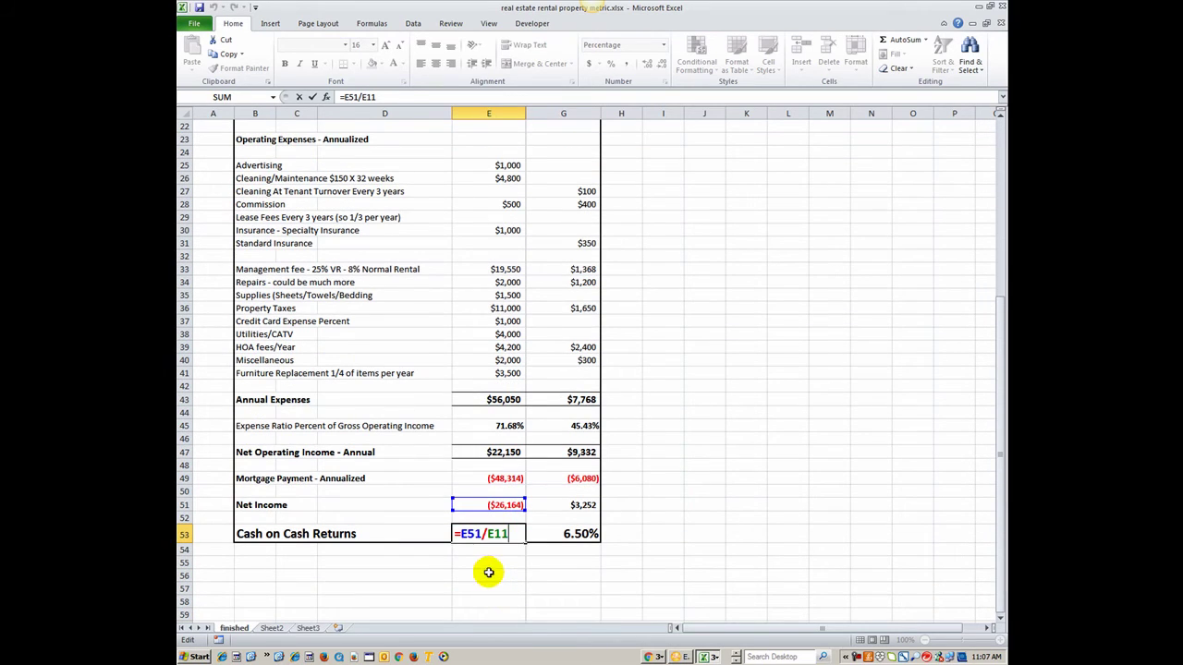
key(Return)
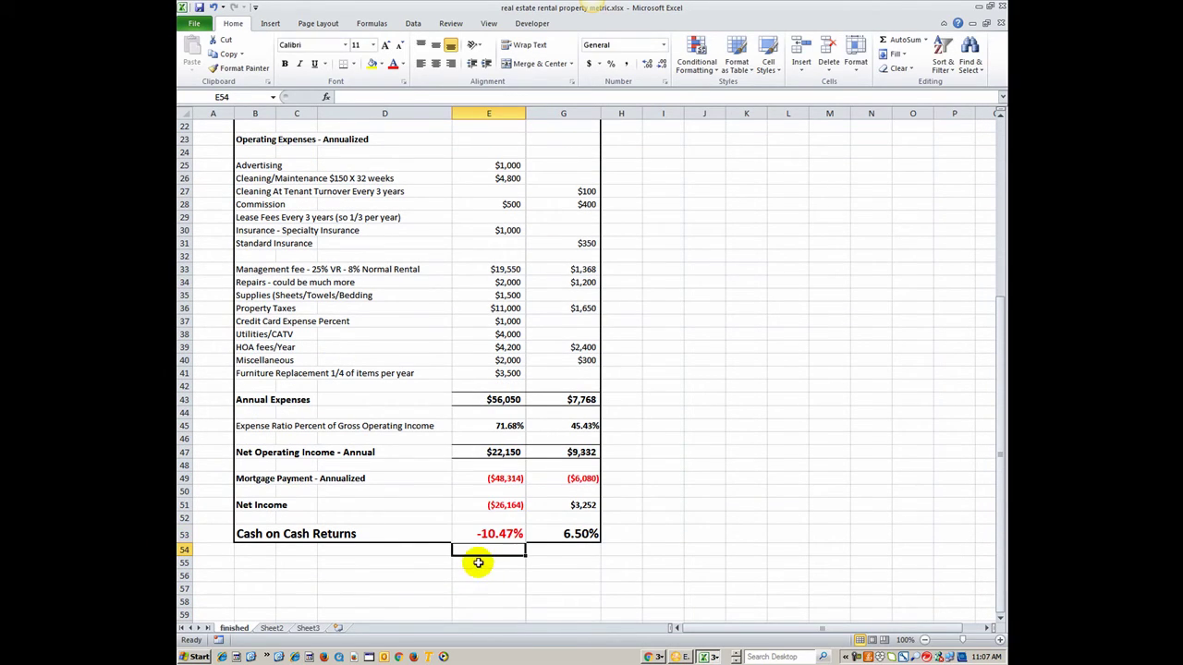
click(553, 534)
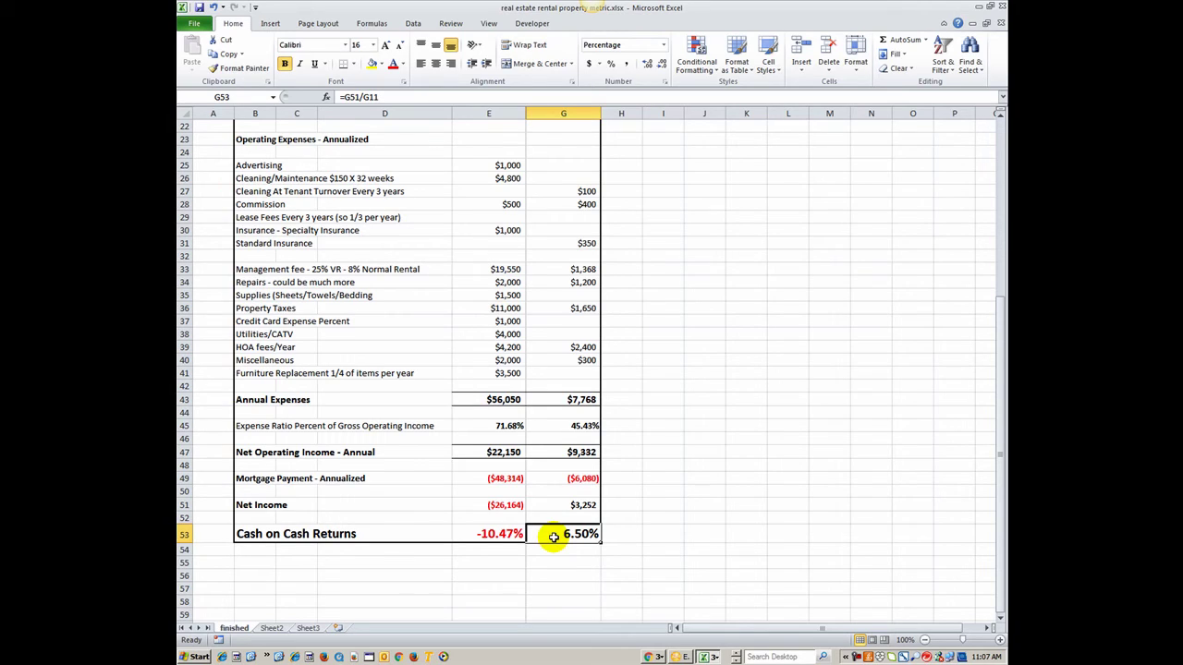
click(472, 536)
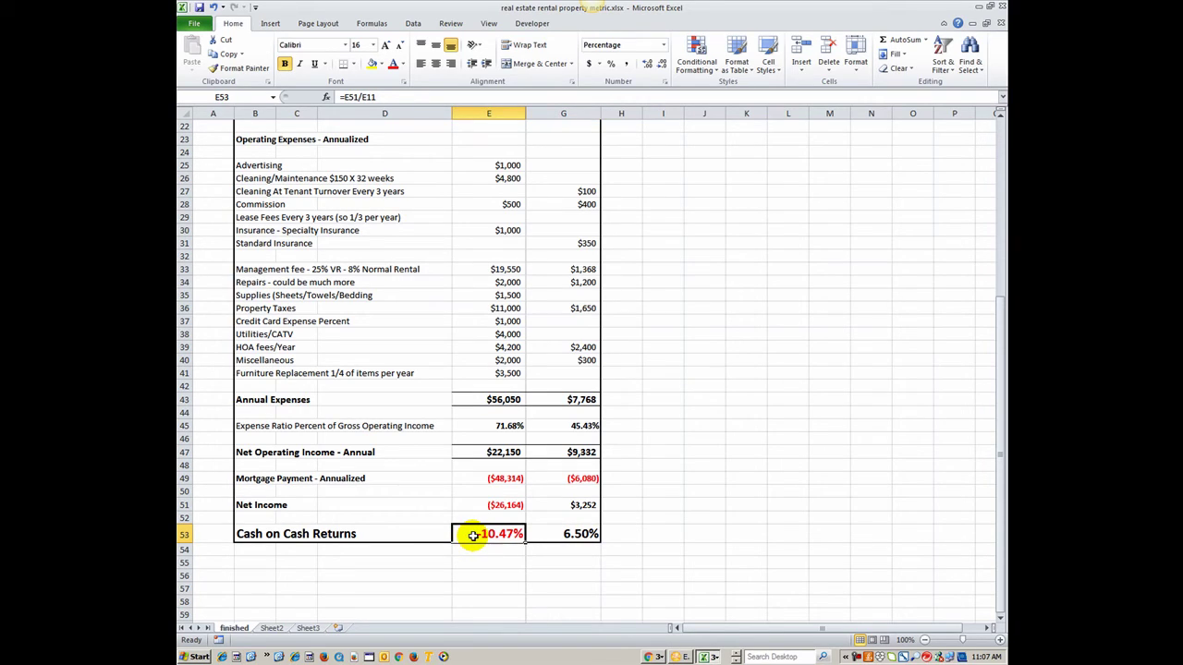
click(558, 534)
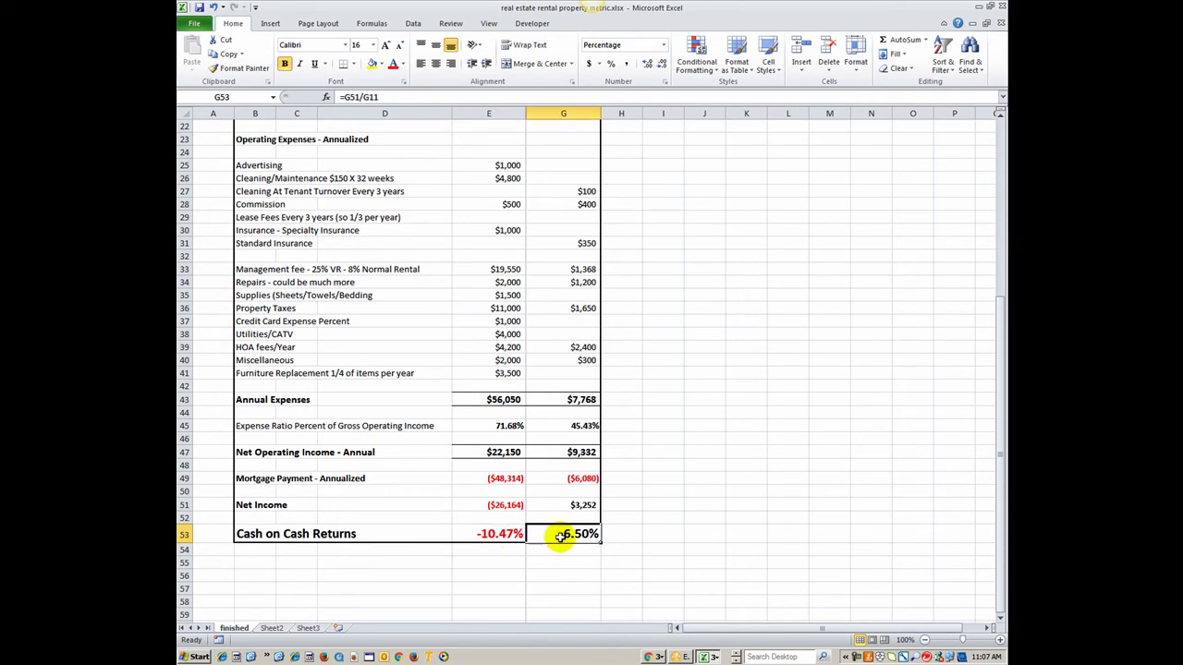